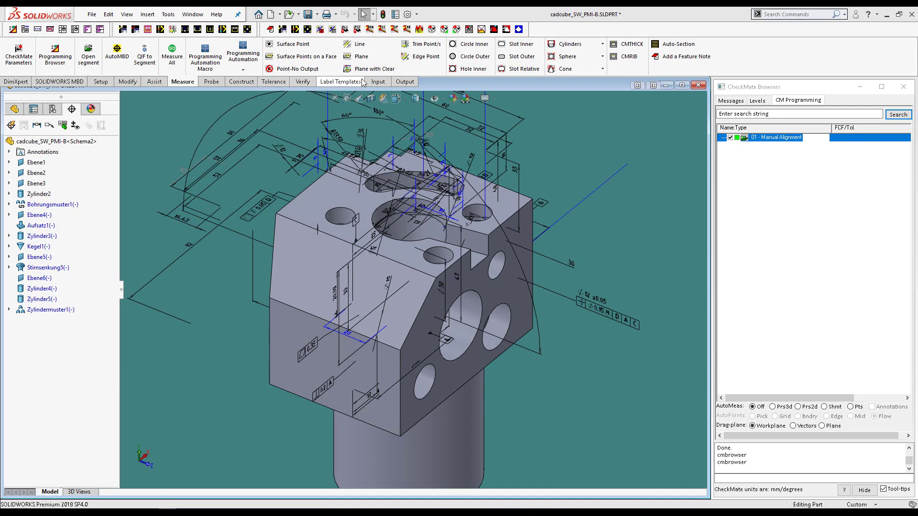
# - Hide the feature dimensions and the DimXpert annotations on the part
pyautogui.click(383, 82)
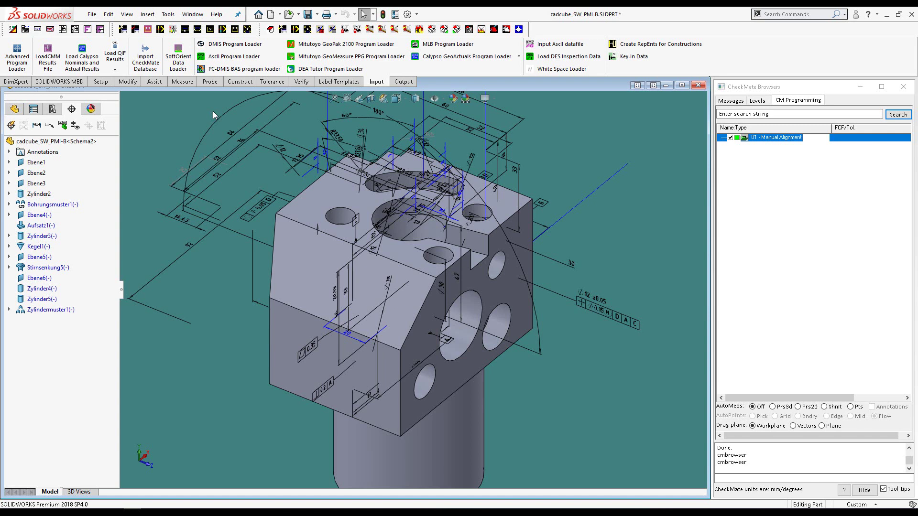
pyautogui.rightClick(54, 153)
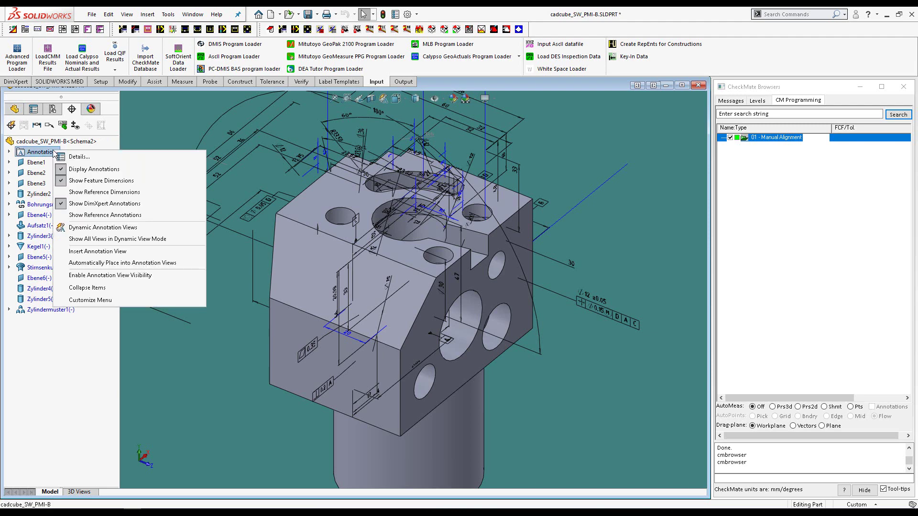
pyautogui.click(84, 181)
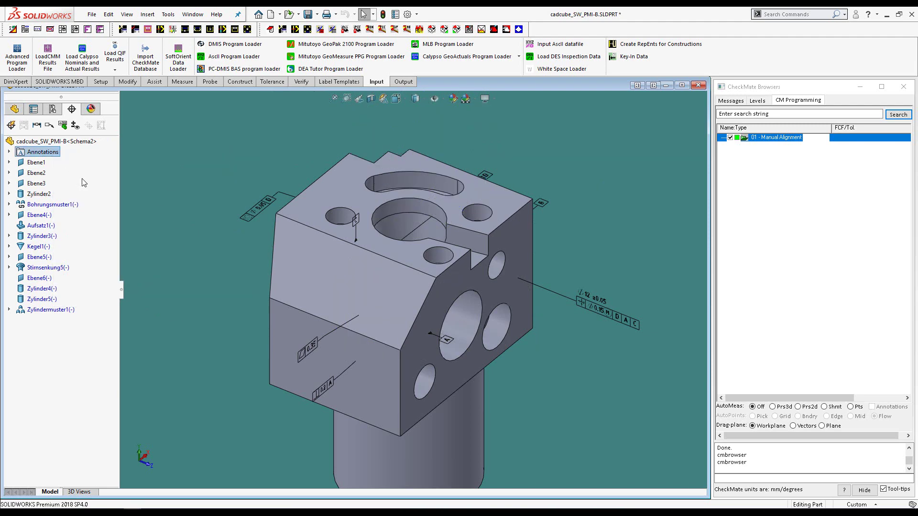
pyautogui.rightClick(56, 154)
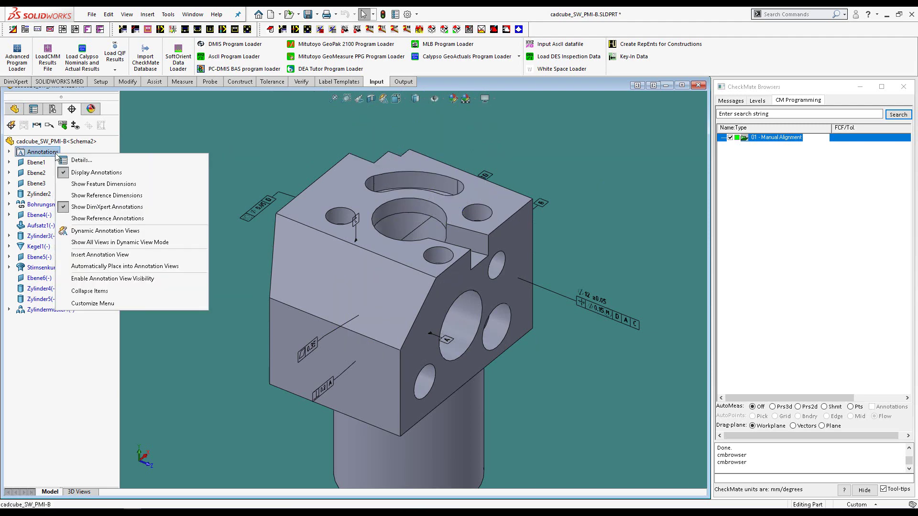
pyautogui.click(94, 209)
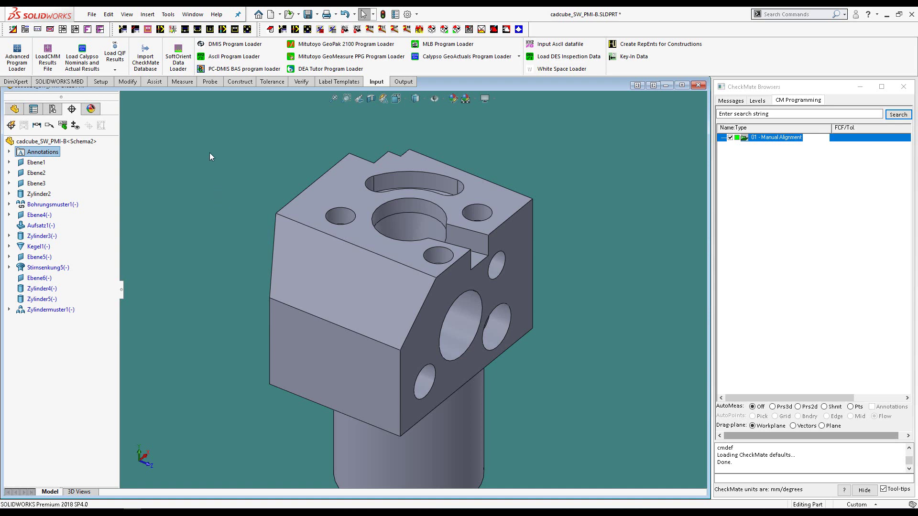
# - Measure a plane on the part's top face, the one with the curved slot, using three widely spaced points
pyautogui.click(181, 82)
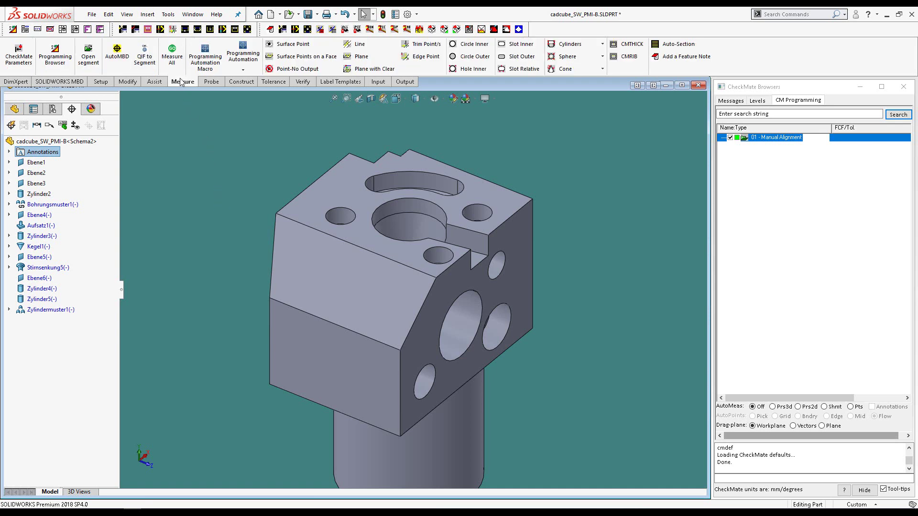
pyautogui.click(359, 56)
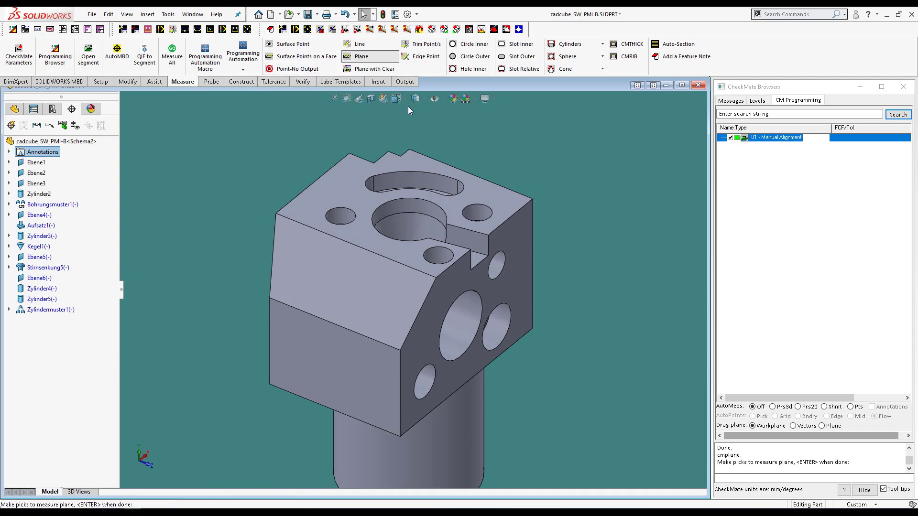
pyautogui.click(500, 193)
pyautogui.click(350, 169)
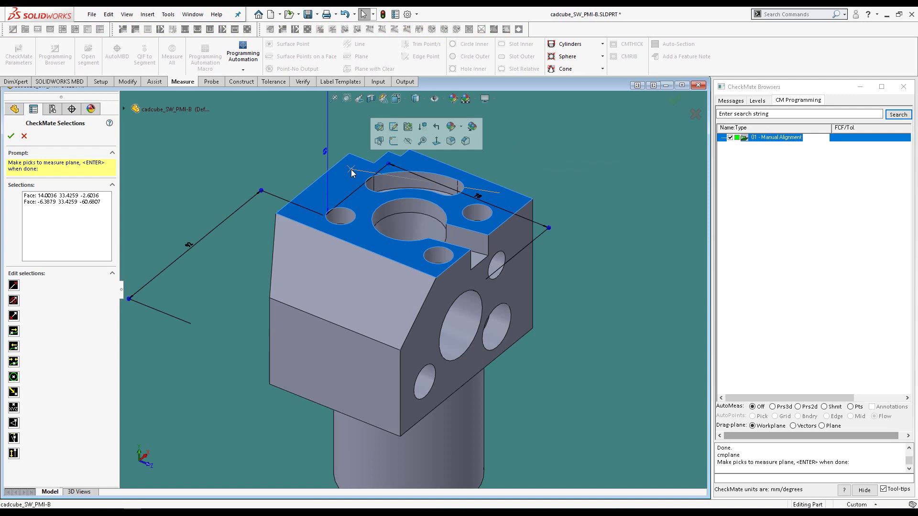
pyautogui.click(376, 241)
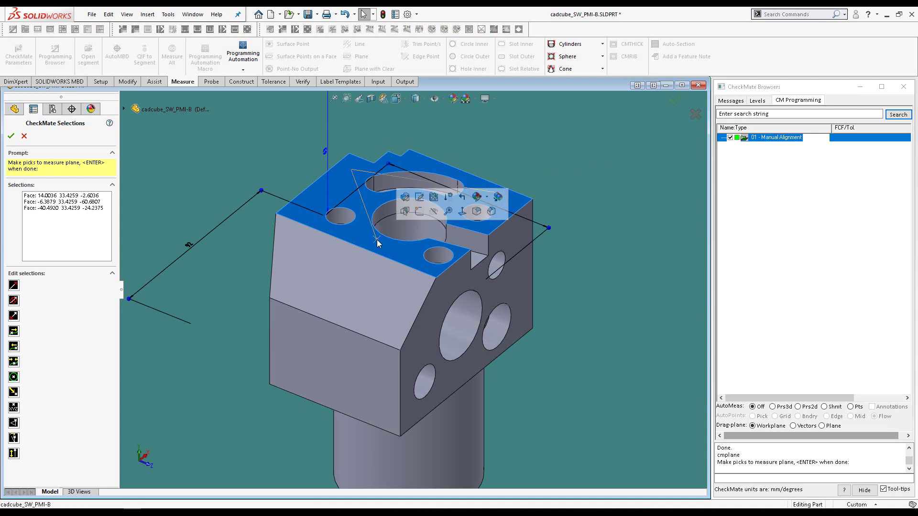
pyautogui.press('Return')
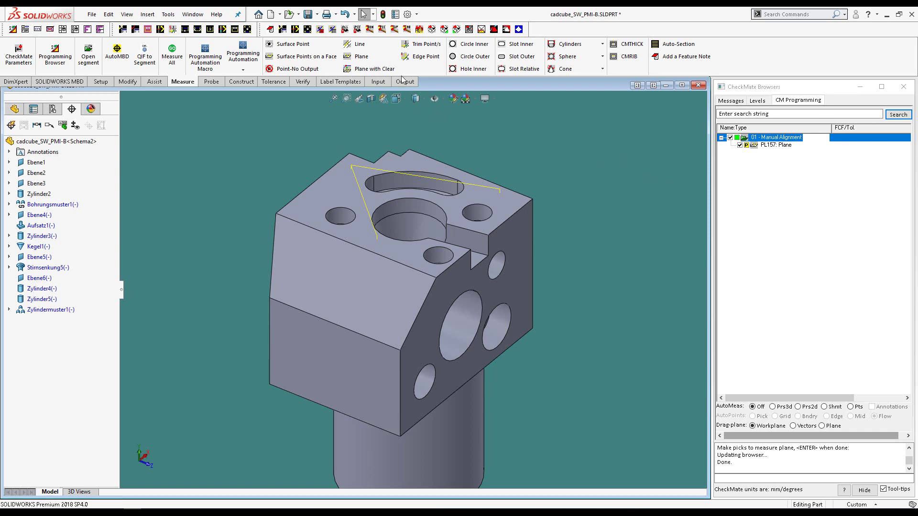
# - Measure a line along the upper edge of the adjacent side face with the large bore, using two points
pyautogui.click(362, 46)
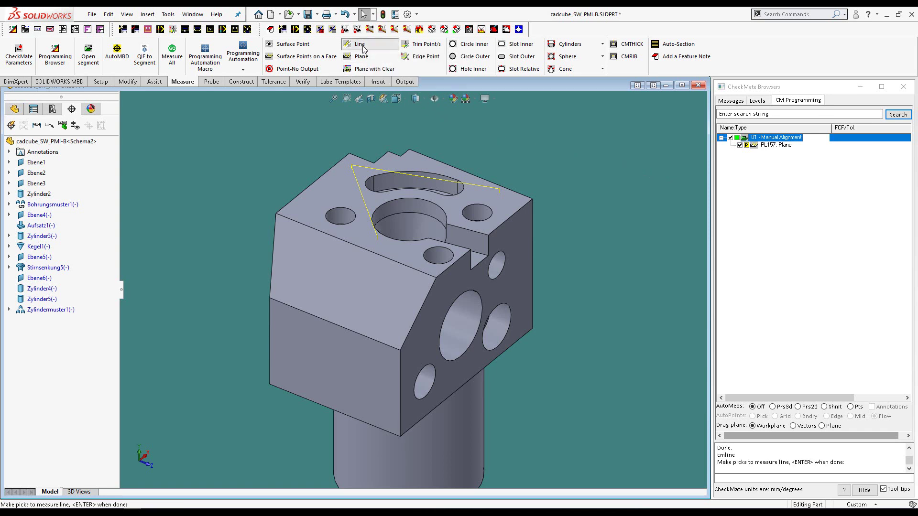
pyautogui.click(443, 276)
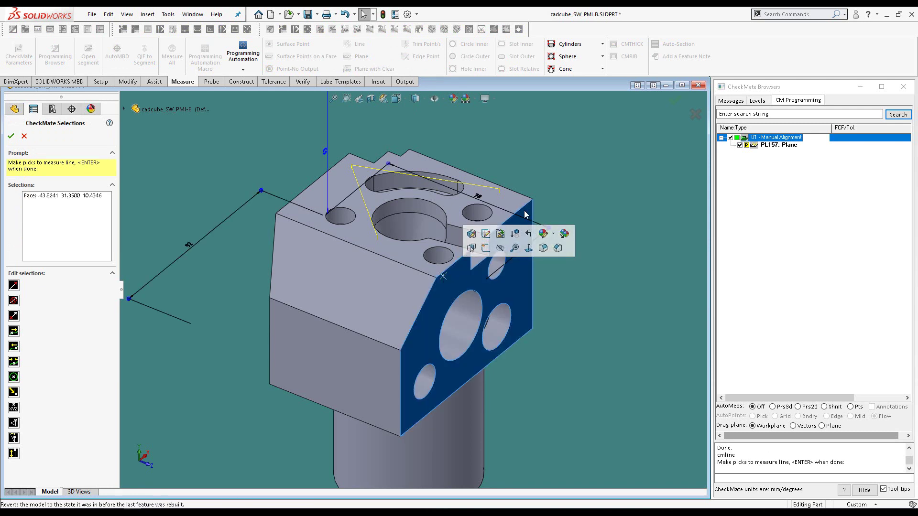
pyautogui.click(526, 215)
pyautogui.press('Return')
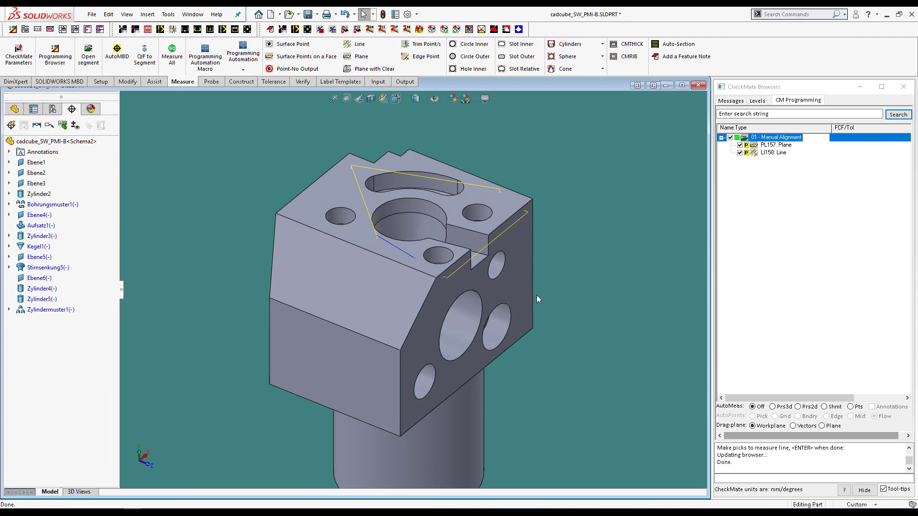
# - Measure one surface point near the upper corner of the side face that holds the pattern of small holes
pyautogui.moveTo(537, 294); pyautogui.dragTo(461, 335, button='middle')
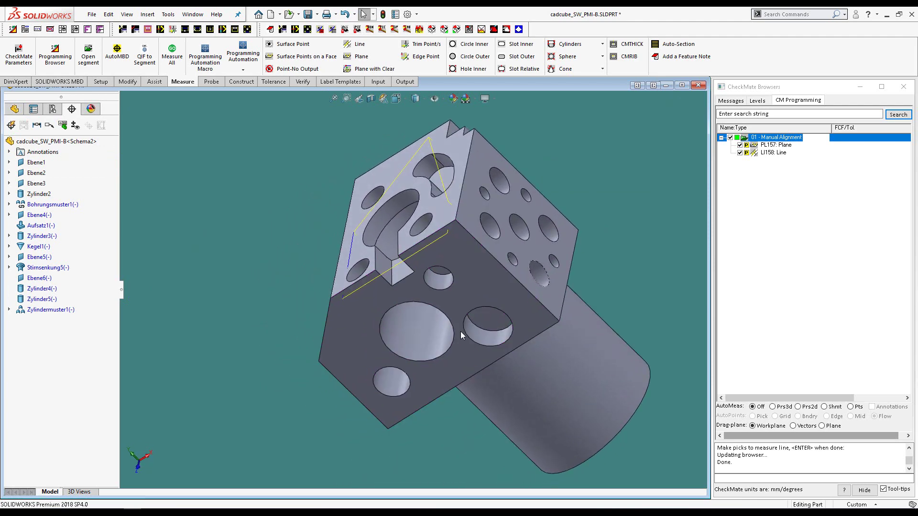
pyautogui.click(289, 47)
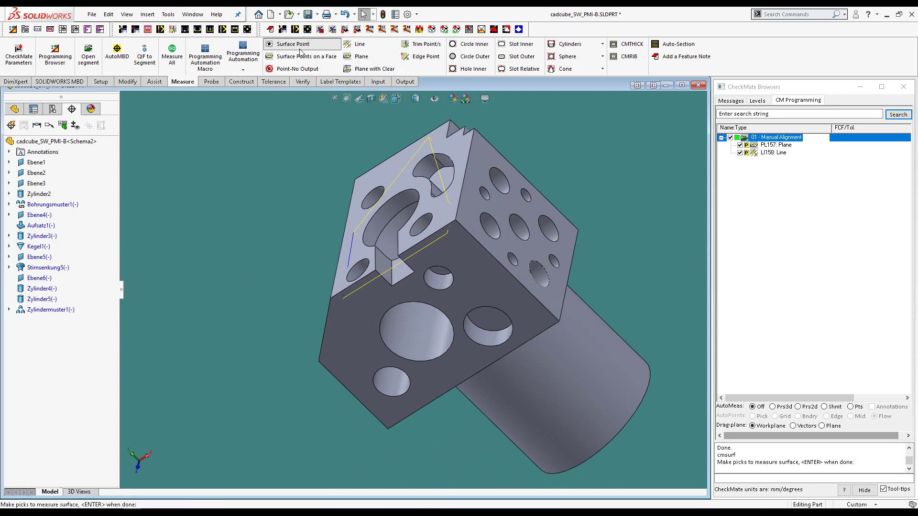
pyautogui.click(470, 169)
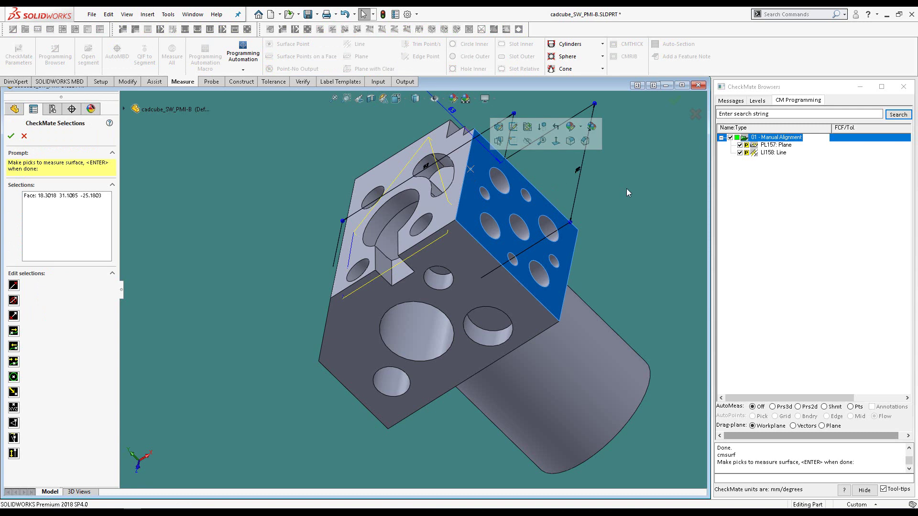
pyautogui.press('Return')
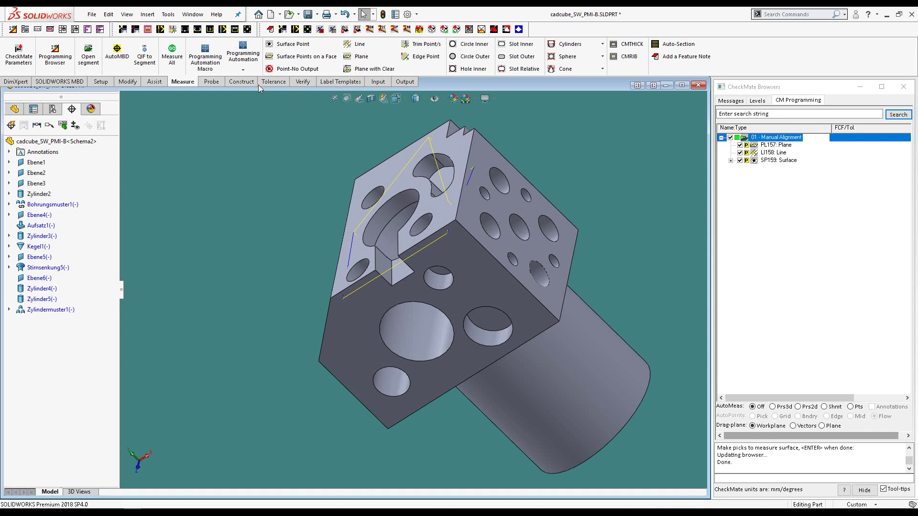
# - Assign the datum labels MA, MB and MC to the measured plane, line and surface point respectively
pyautogui.click(241, 82)
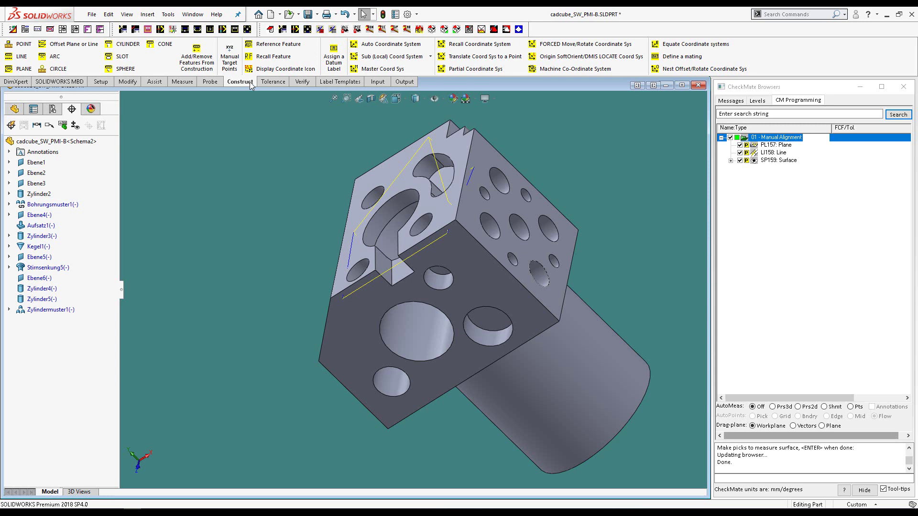
pyautogui.click(337, 63)
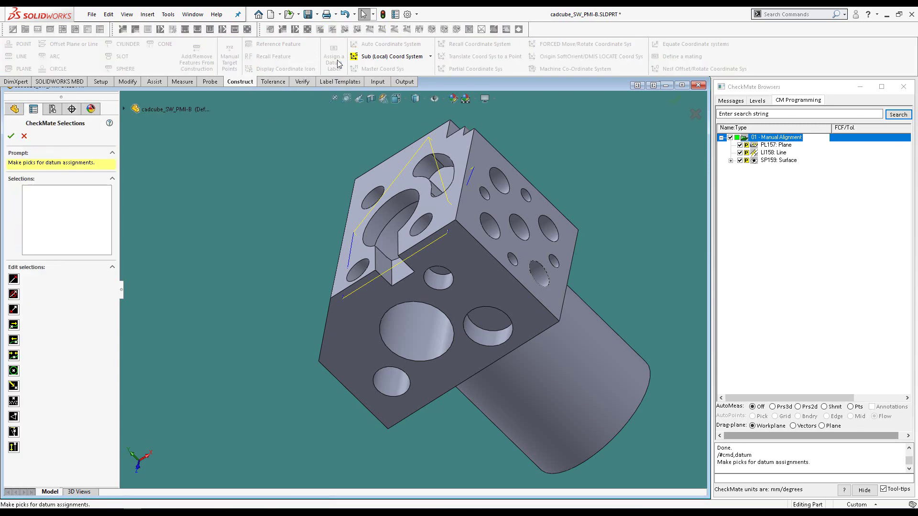
pyautogui.click(770, 145)
pyautogui.click(767, 153)
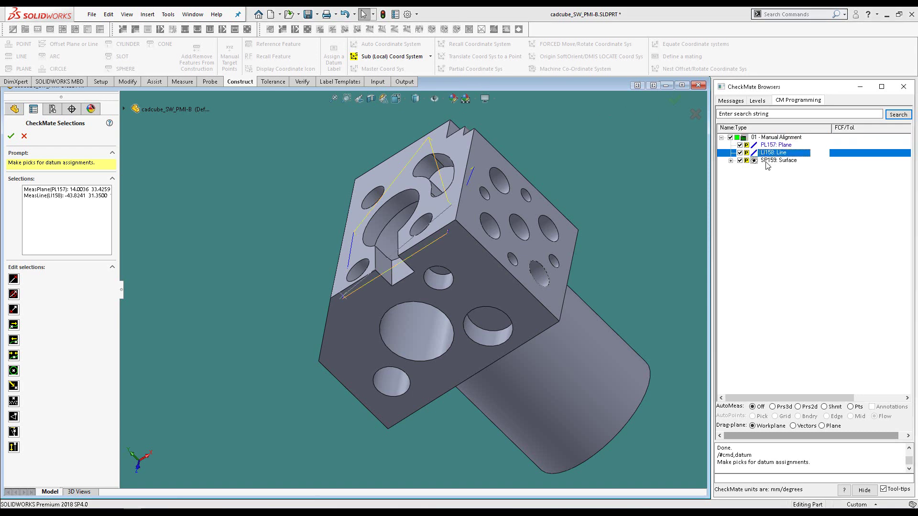
pyautogui.click(767, 161)
pyautogui.press('Return')
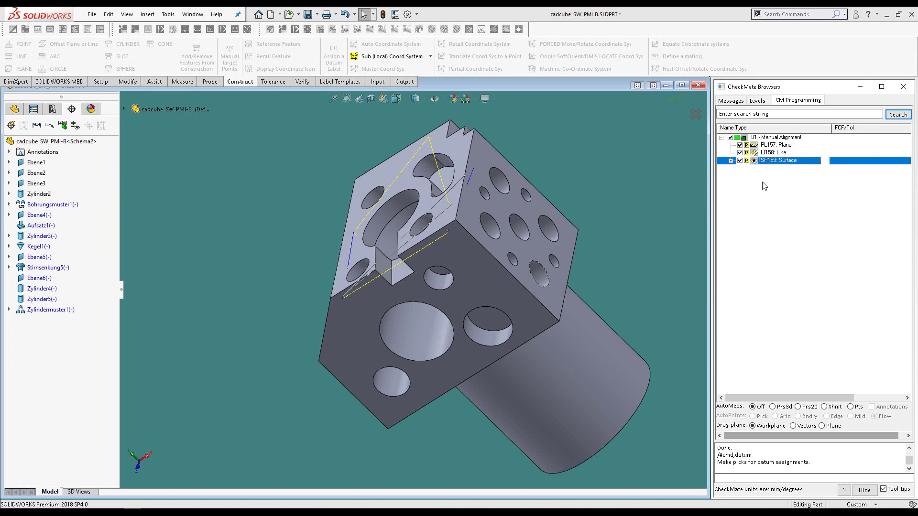
pyautogui.write('MA')
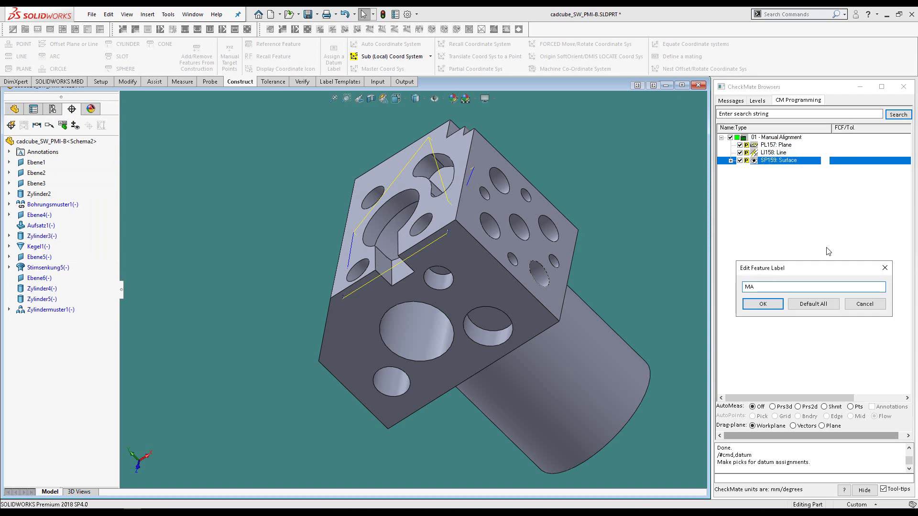
pyautogui.click(764, 304)
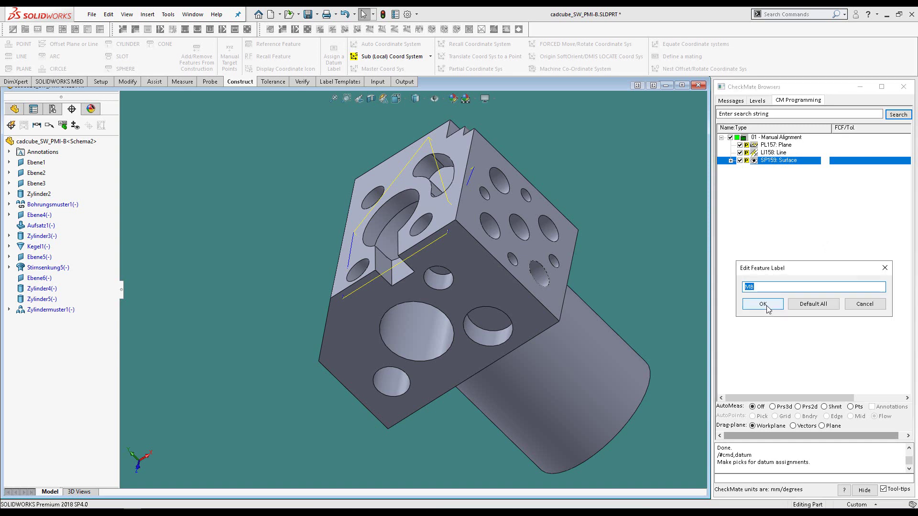
pyautogui.click(763, 305)
pyautogui.click(763, 304)
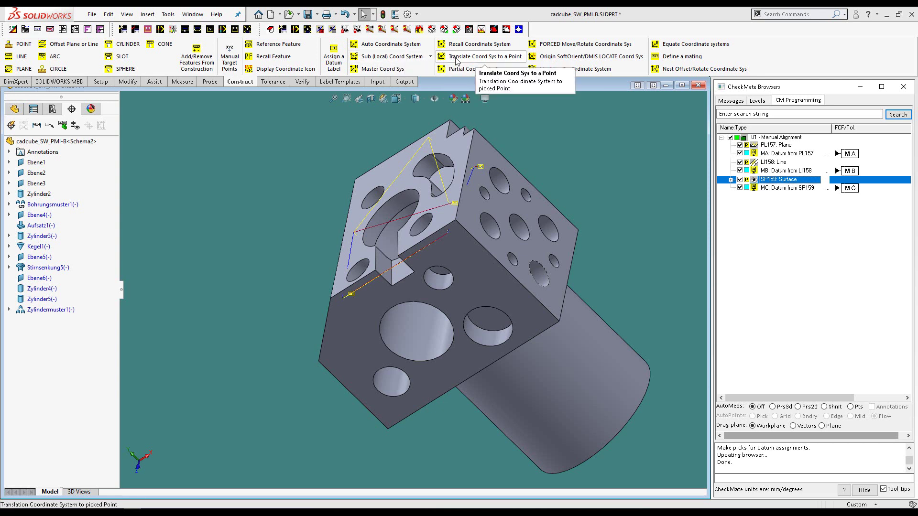
# - Construct a master coordinate system from datums MA, MB and MC and store it as SAVED
pyautogui.click(418, 70)
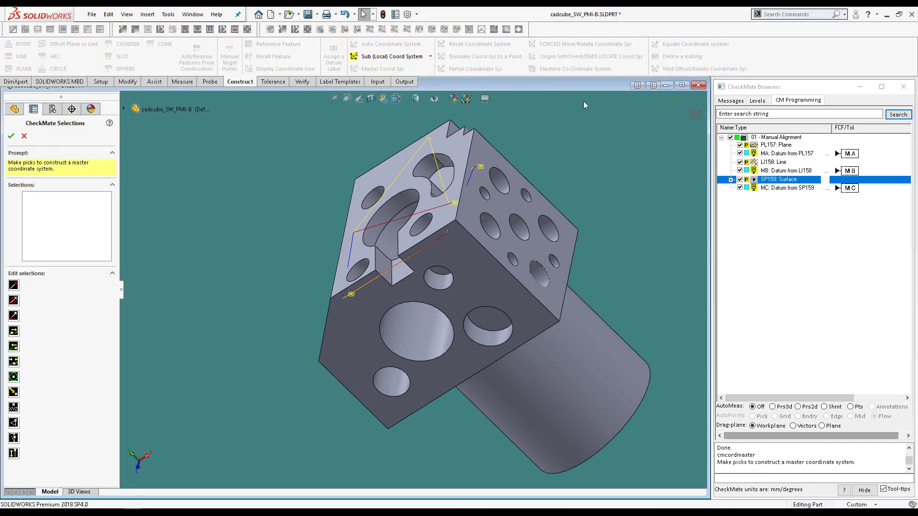
pyautogui.click(777, 154)
pyautogui.click(781, 171)
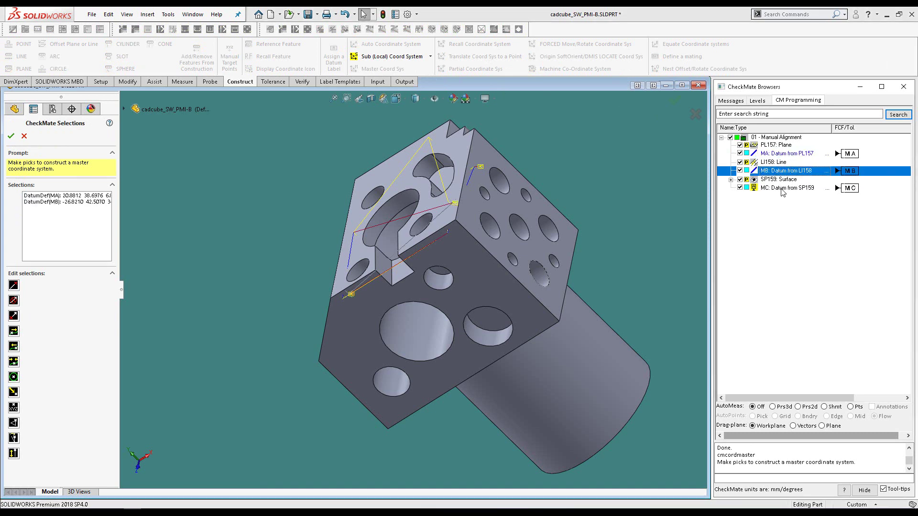
pyautogui.click(782, 189)
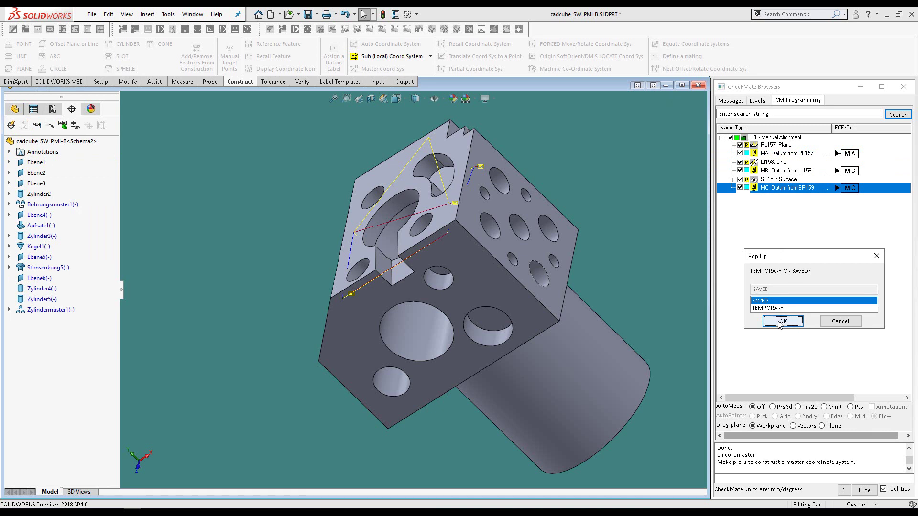
pyautogui.click(781, 321)
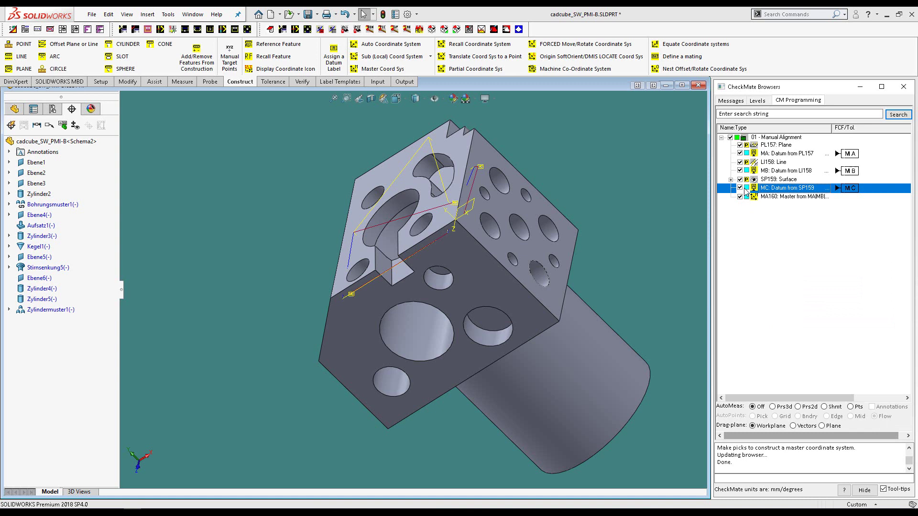
# - Switch the plane, line and surface point measurements of the Manual Alignment segment from mode P to H
pyautogui.click(746, 145)
pyautogui.click(746, 163)
pyautogui.click(746, 180)
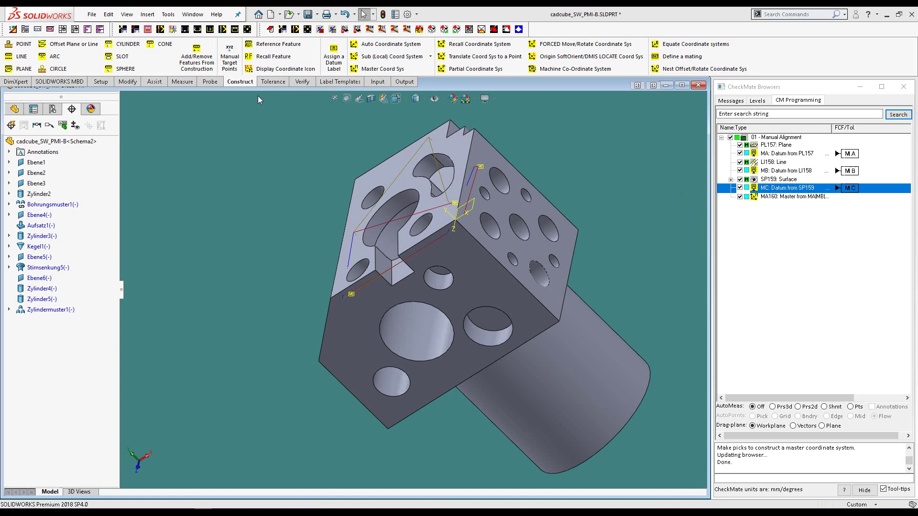
# - Open a new program segment with the description "More Classic Measurements"
pyautogui.click(189, 83)
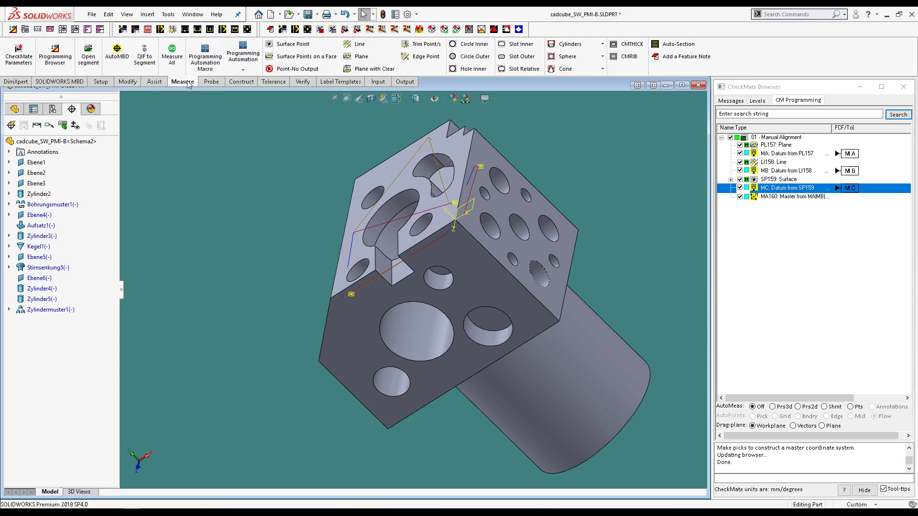
pyautogui.click(92, 61)
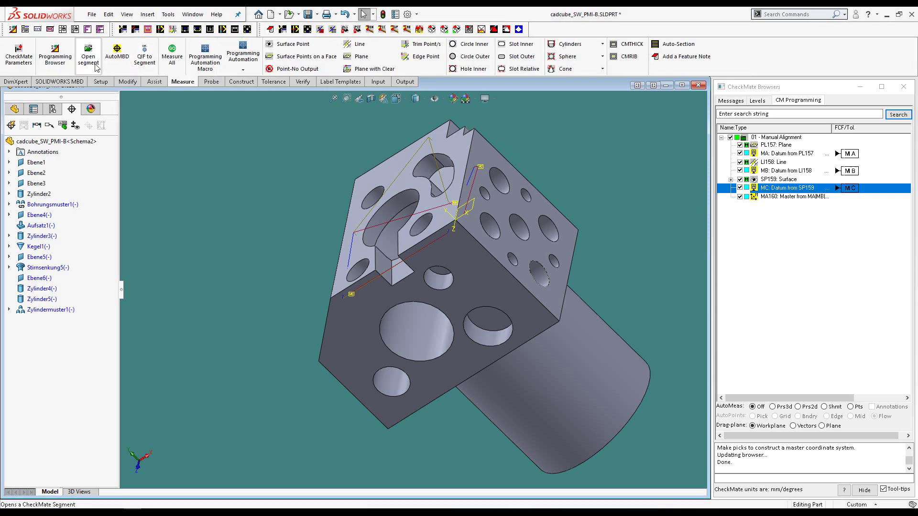
pyautogui.click(353, 258)
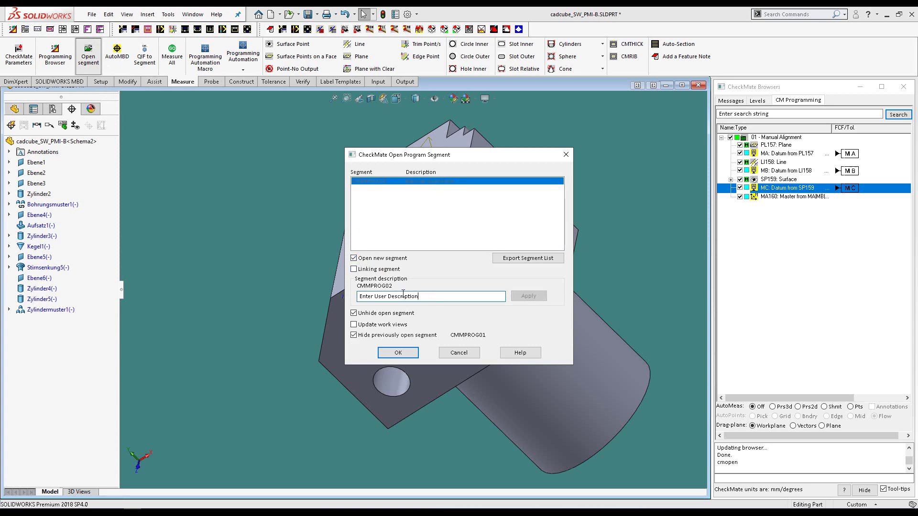
pyautogui.write('More Classic Measurements')
pyautogui.click(395, 354)
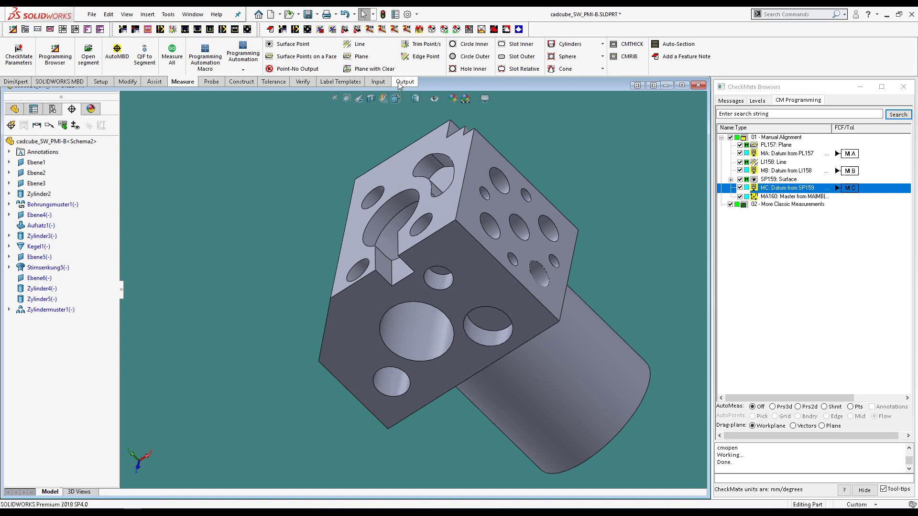
# - Measure the 20 mm and 15 mm holes beside the large bore on the side face as inner circles
pyautogui.click(470, 48)
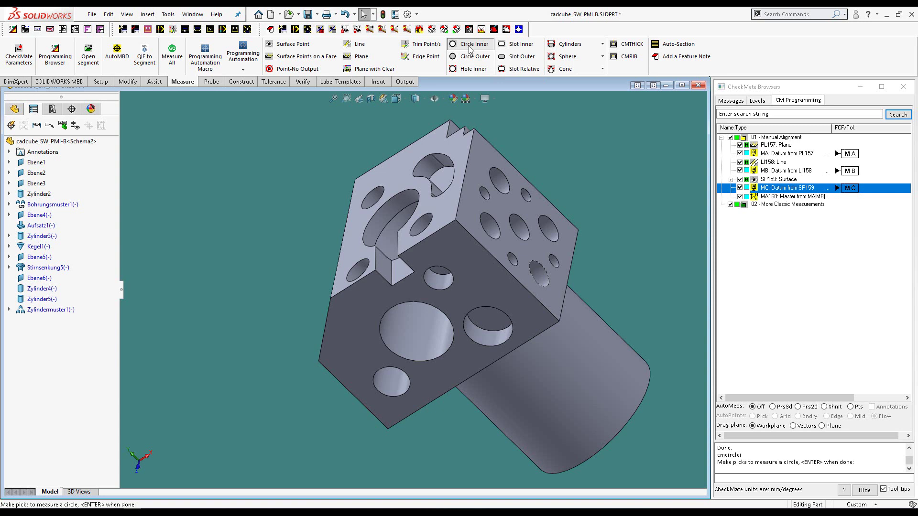
pyautogui.click(485, 339)
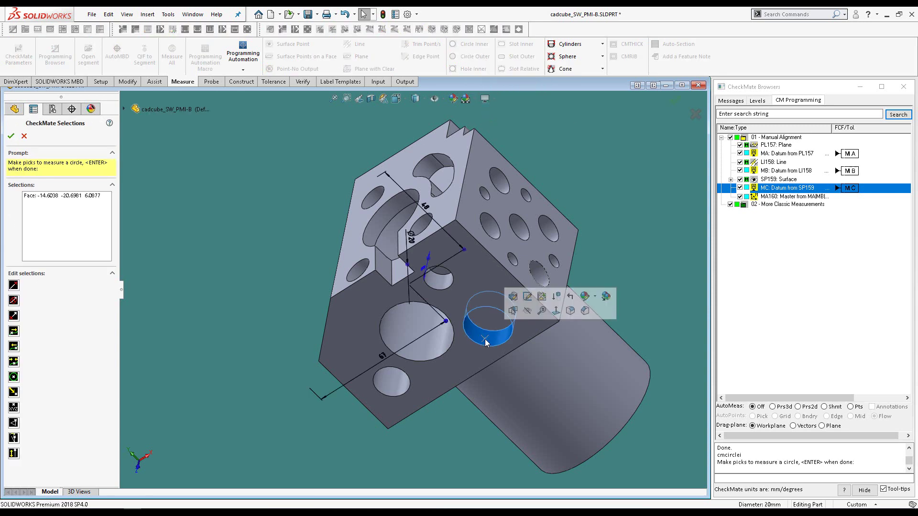
pyautogui.press('Return')
pyautogui.moveTo(474, 287); pyautogui.dragTo(505, 255, button='middle')
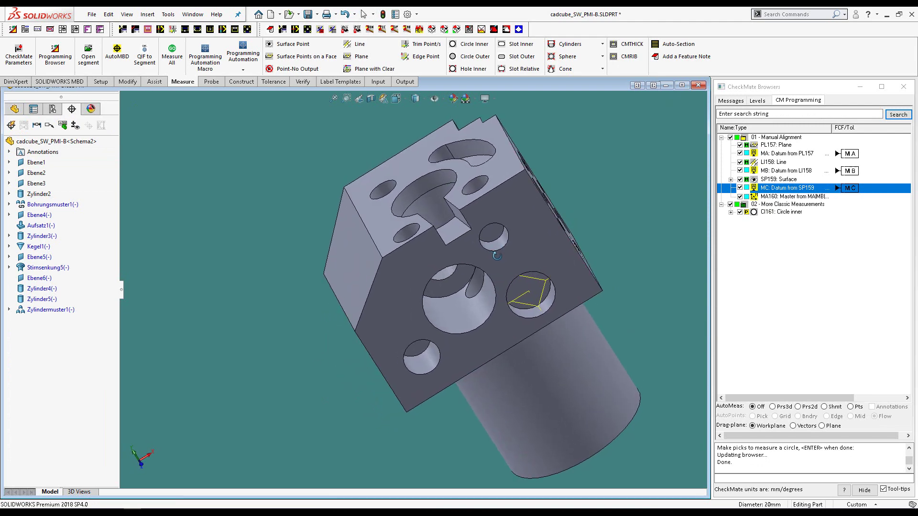
pyautogui.click(463, 48)
pyautogui.click(419, 369)
pyautogui.press('Return')
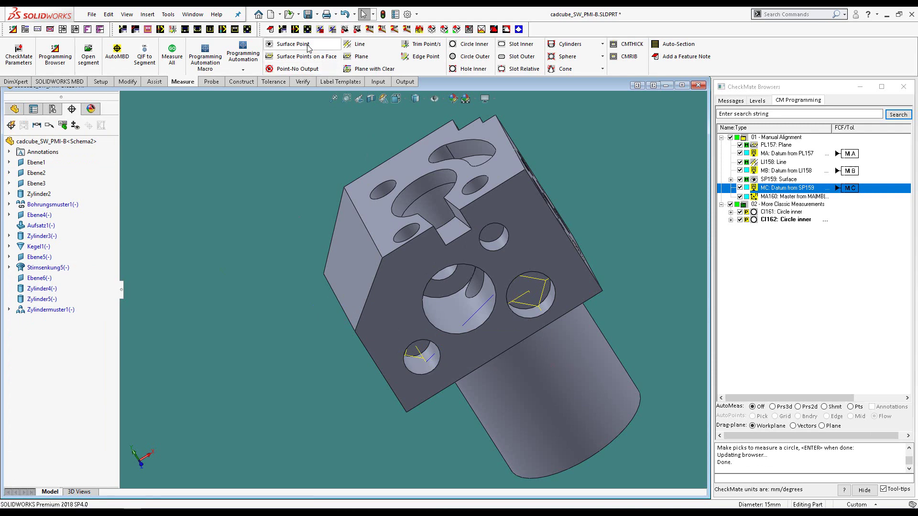
# - Measure one surface point on the side face near its small hole and another on the face with the curved slot
pyautogui.click(292, 44)
pyautogui.click(518, 212)
pyautogui.press('Return')
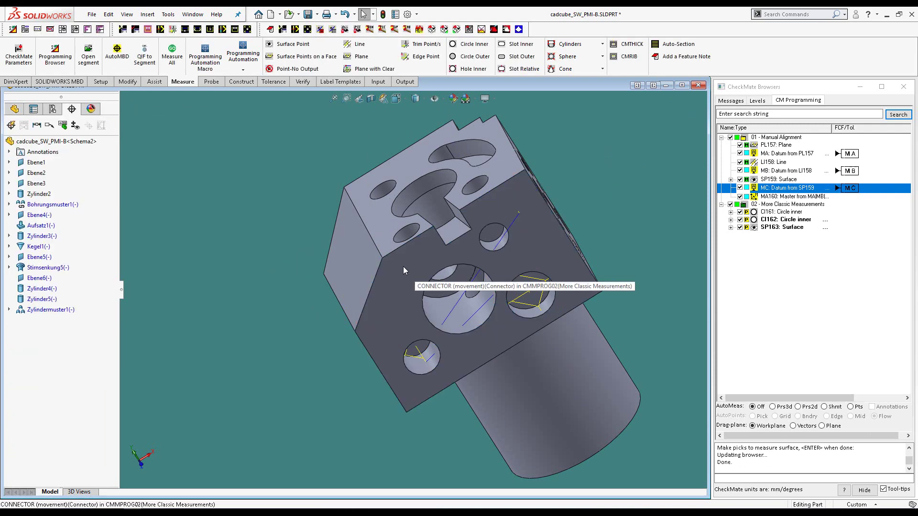
pyautogui.press('Return')
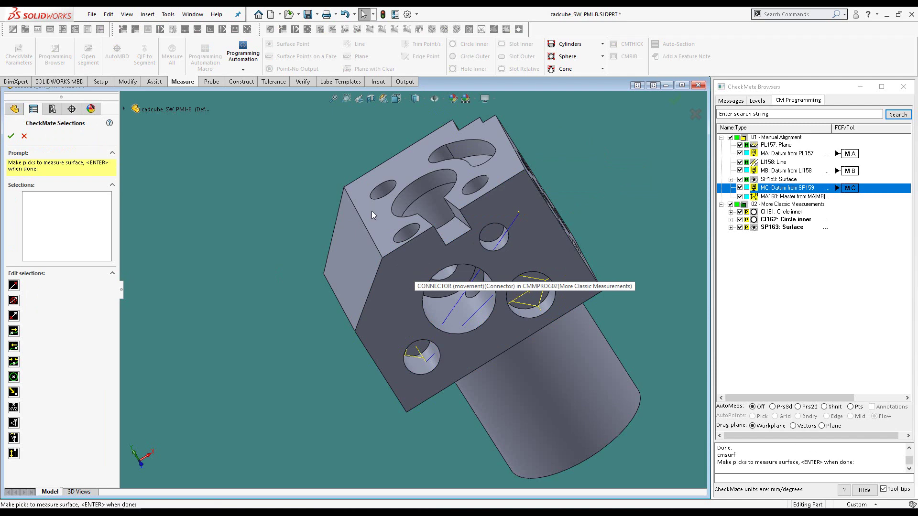
pyautogui.click(370, 211)
pyautogui.press('Return')
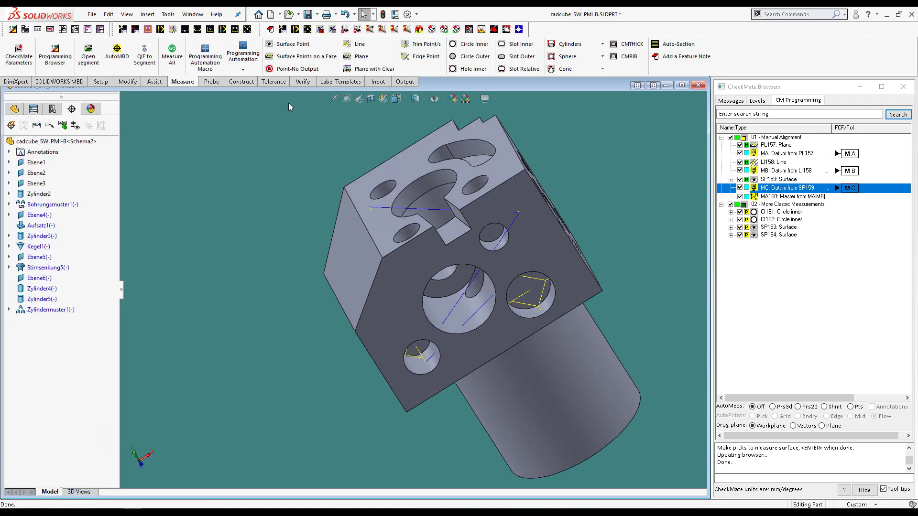
# - Measure a plane from points along the edges of the face with the curved slot
pyautogui.click(359, 56)
pyautogui.click(422, 145)
pyautogui.click(385, 246)
pyautogui.press('Return')
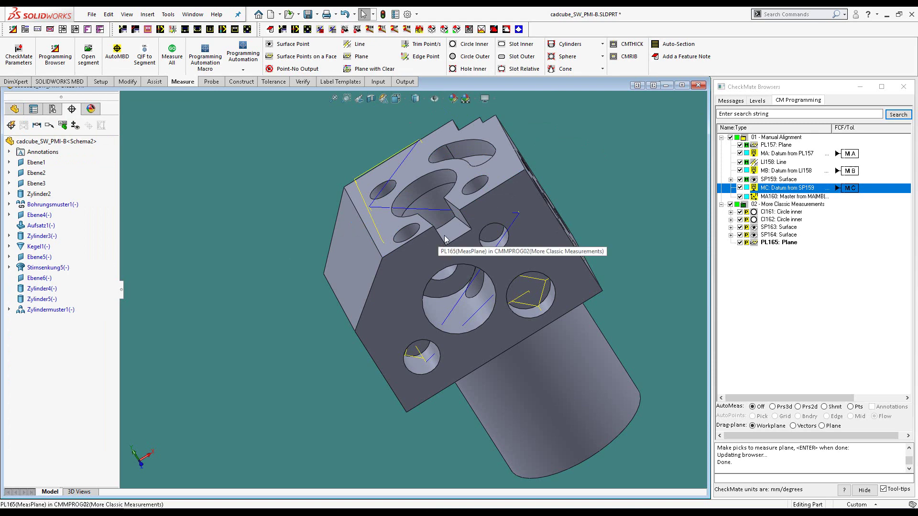
# - Measure the two 12 mm holes on either side of the notch in the curved-slot face as inner circles
pyautogui.moveTo(416, 218); pyautogui.dragTo(468, 257, button='middle')
pyautogui.click(471, 44)
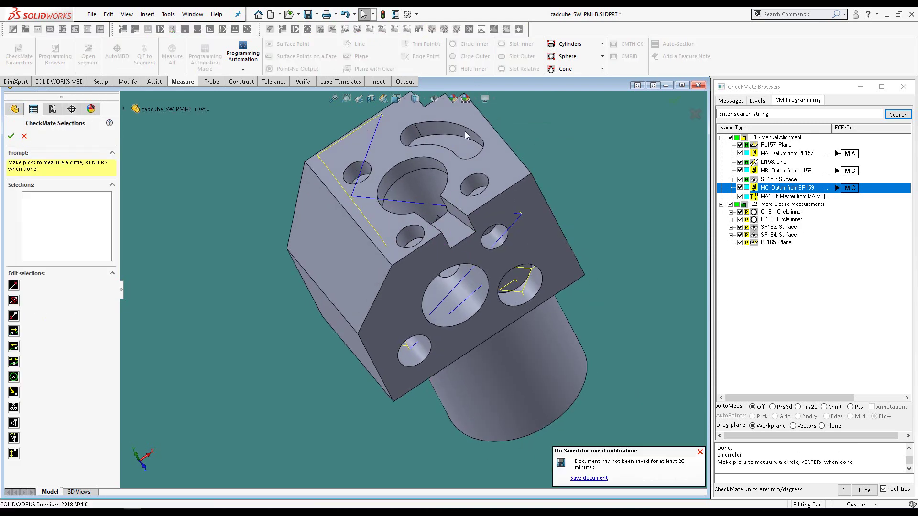
pyautogui.click(407, 235)
pyautogui.press('Return')
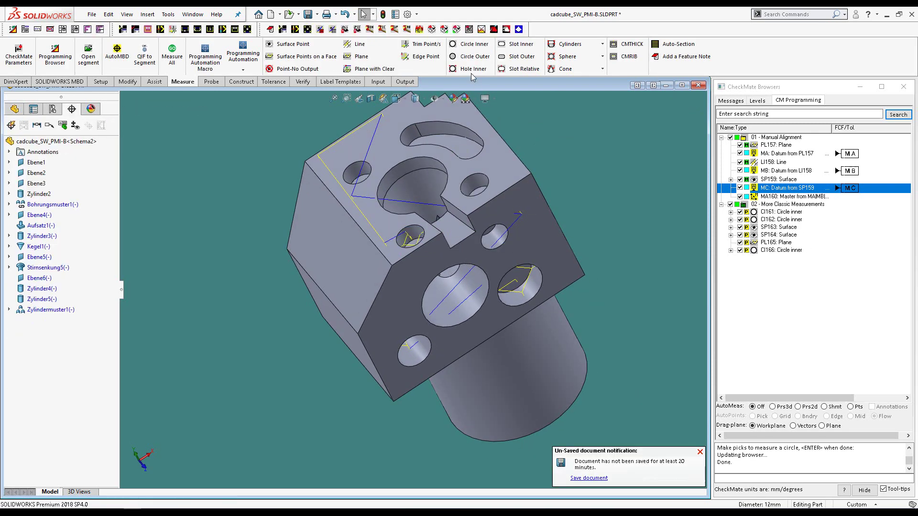
pyautogui.click(470, 45)
pyautogui.click(472, 182)
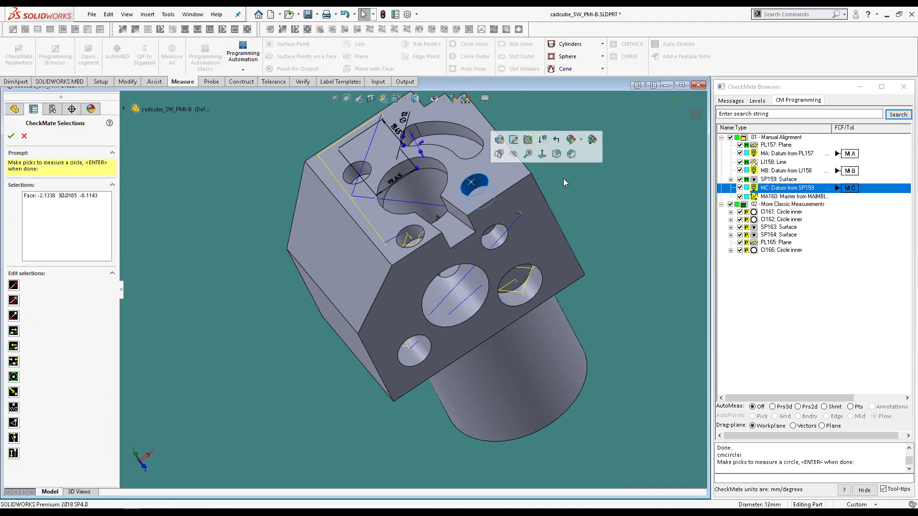
pyautogui.press('Return')
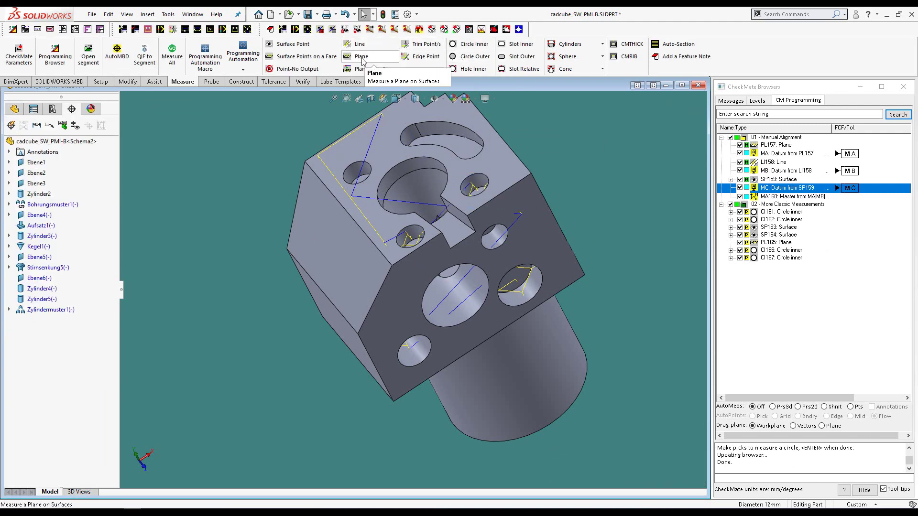
# - Measure a four-point surface on the inclined side face adjoining the curved-slot face
pyautogui.click(291, 44)
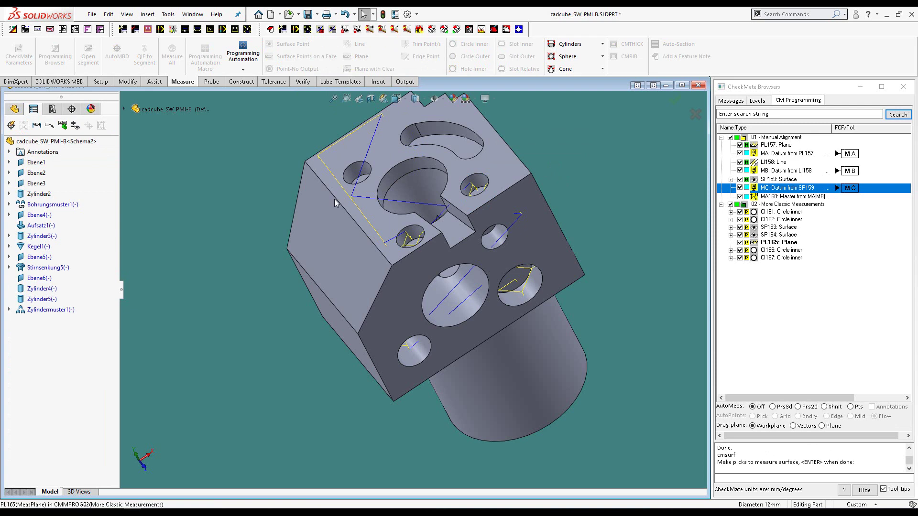
pyautogui.click(310, 191)
pyautogui.click(298, 245)
pyautogui.click(345, 286)
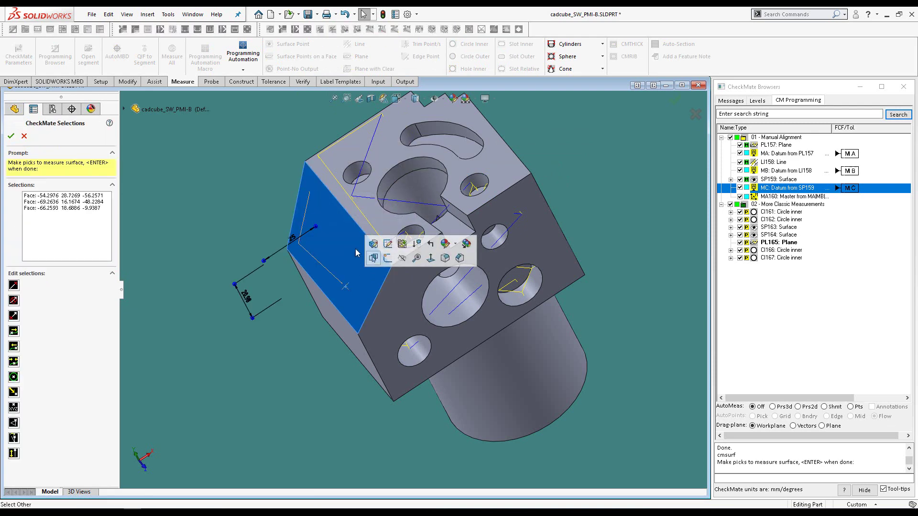
pyautogui.click(359, 248)
pyautogui.press('Return')
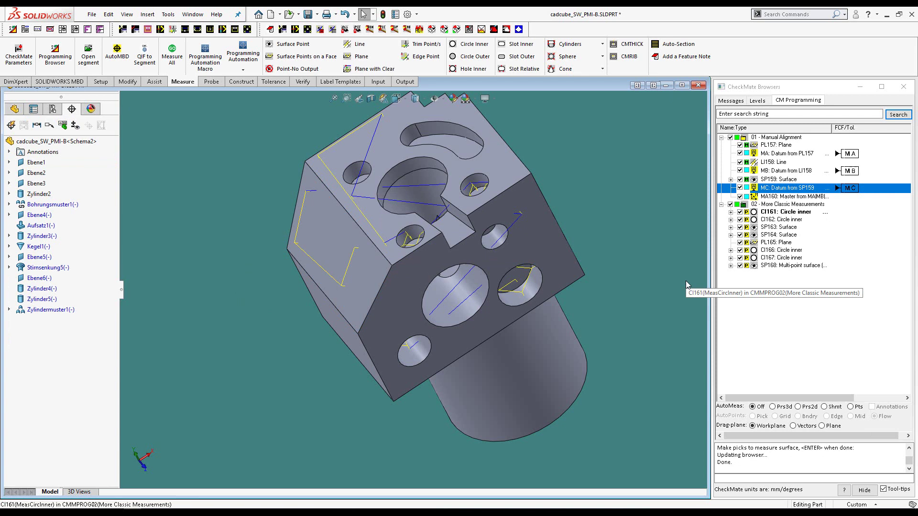
# - Run the accessibility analysis on the new measurements and optimize the probe path
pyautogui.click(242, 70)
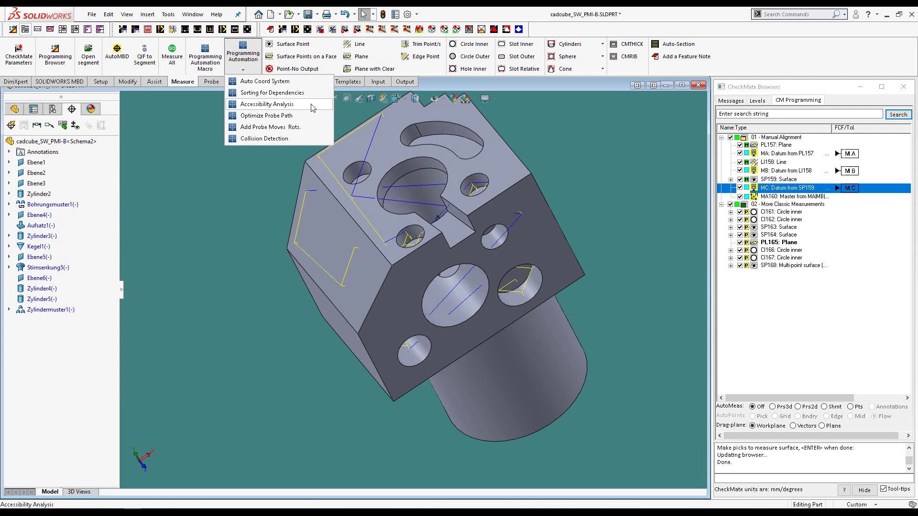
pyautogui.click(312, 105)
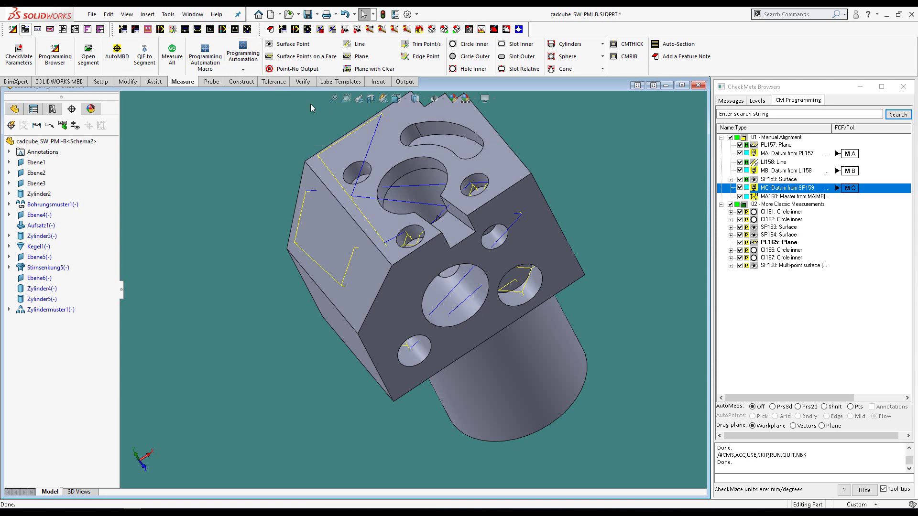
pyautogui.click(243, 70)
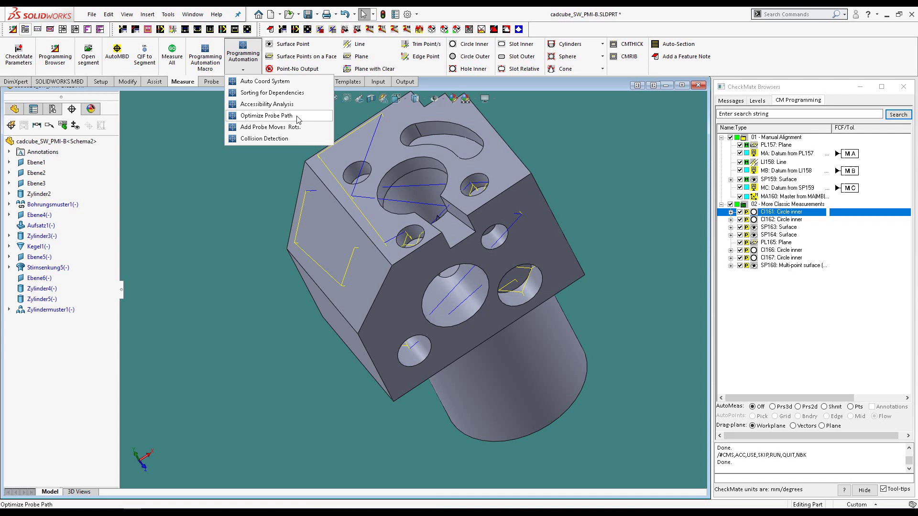
pyautogui.click(297, 117)
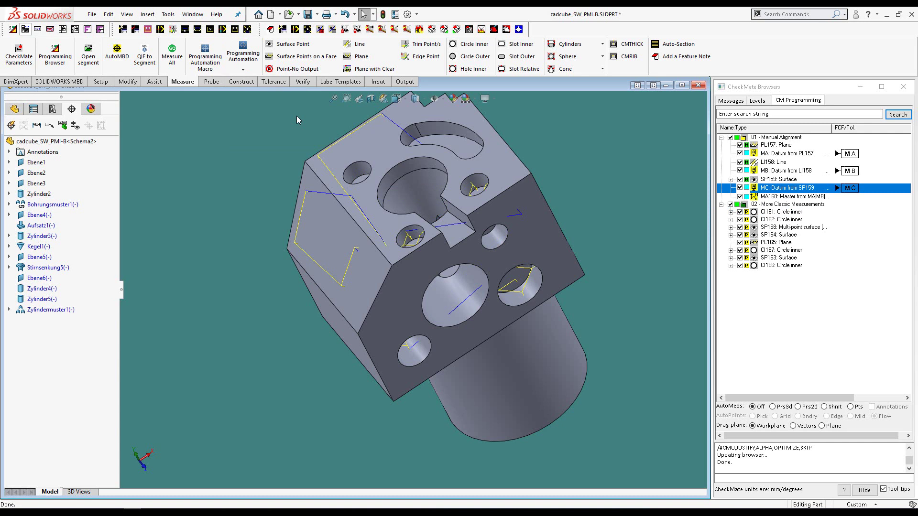
# - Add probe moves and rotations to the More Classic Measurements segment, and run collision detection on it
pyautogui.click(243, 71)
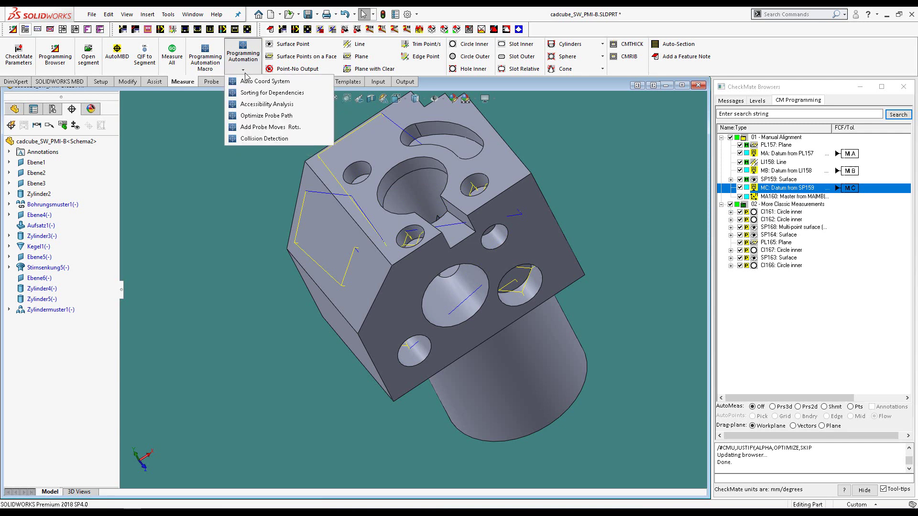
pyautogui.click(288, 127)
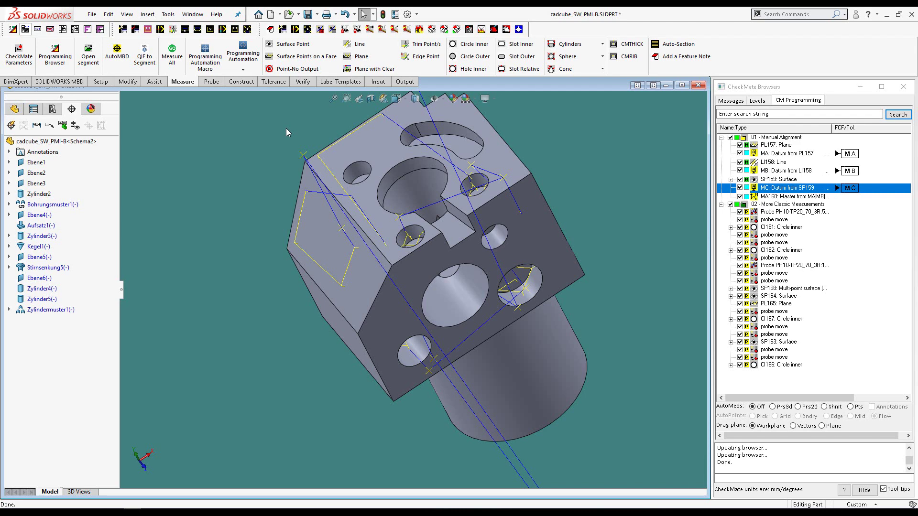
pyautogui.click(244, 71)
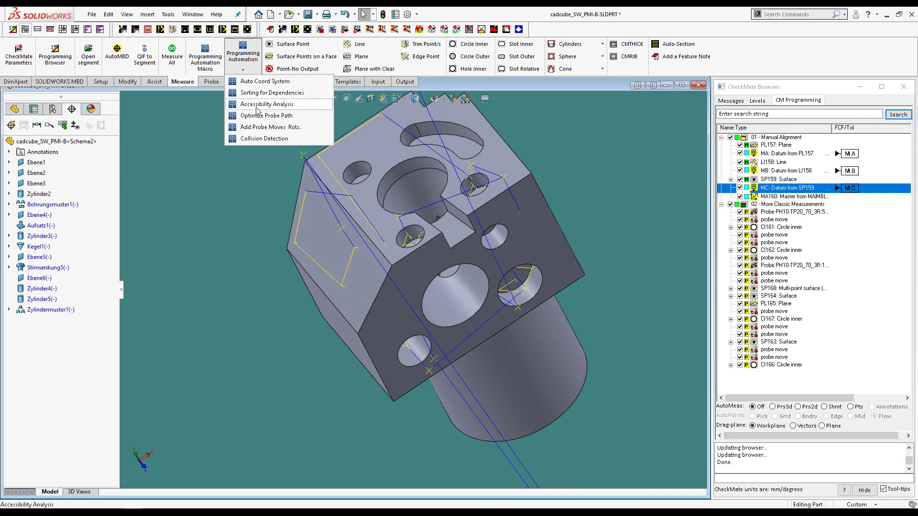
pyautogui.click(296, 143)
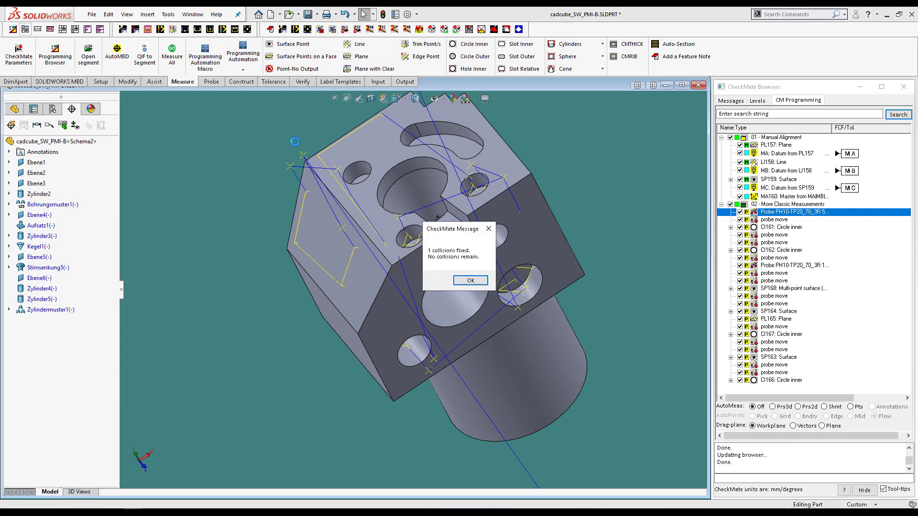
pyautogui.click(470, 281)
# - Simulate the More Classic Measurements segment to review the probe motion around the part
pyautogui.moveTo(478, 361); pyautogui.dragTo(591, 261, button='middle')
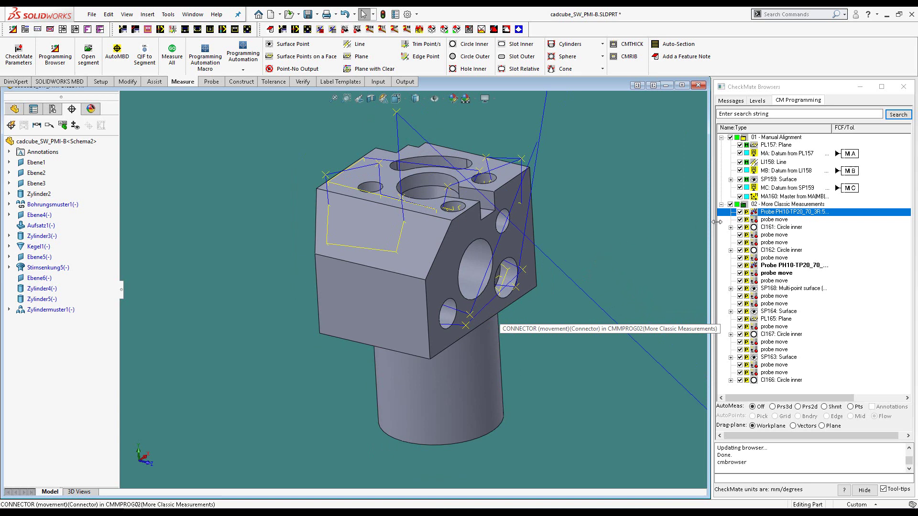
pyautogui.rightClick(771, 207)
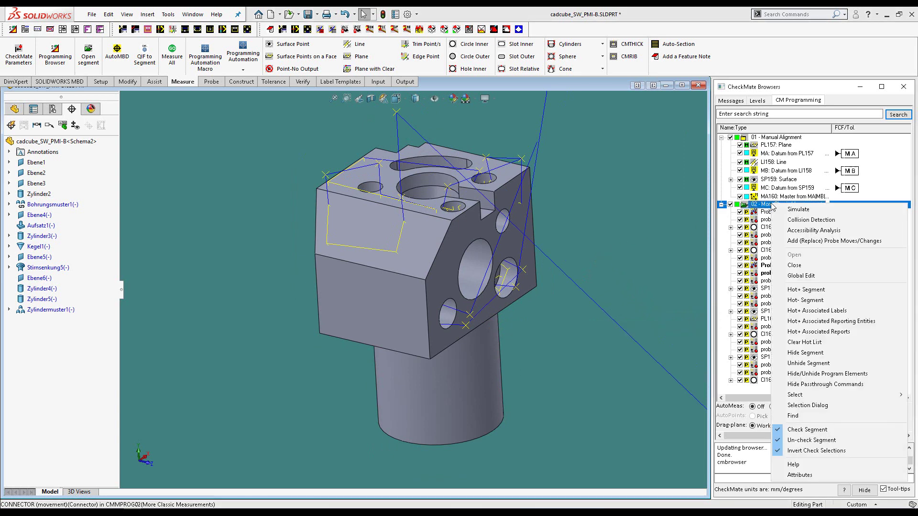
pyautogui.click(803, 211)
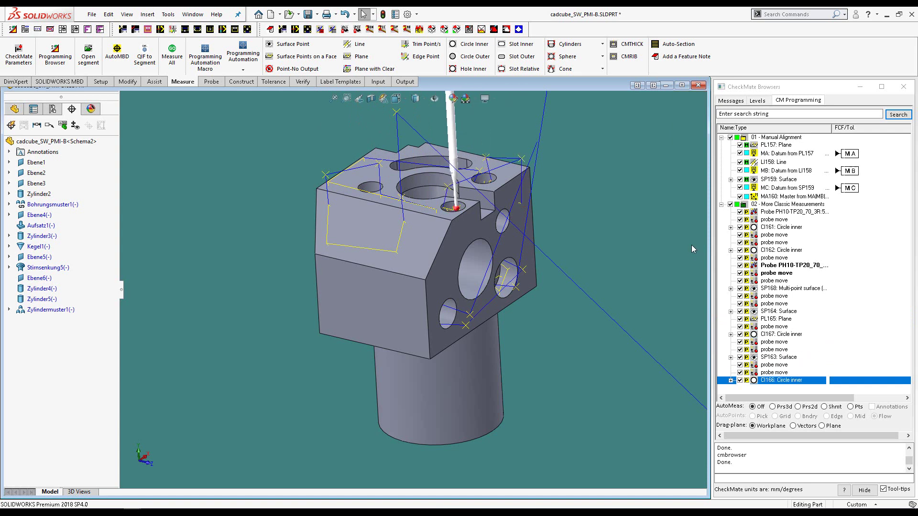
# - Open a new program segment with the description "Measure All" and collapse the two earlier segments in the program tree
pyautogui.click(764, 204)
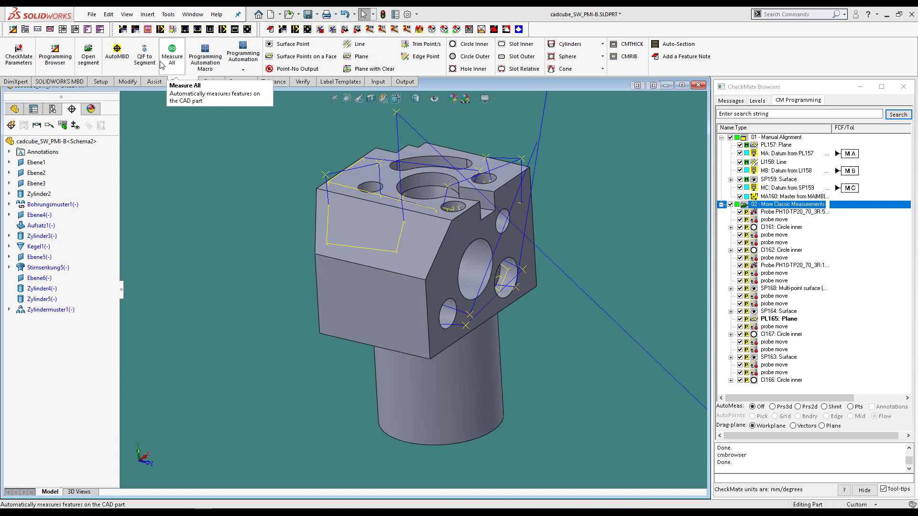
pyautogui.click(89, 59)
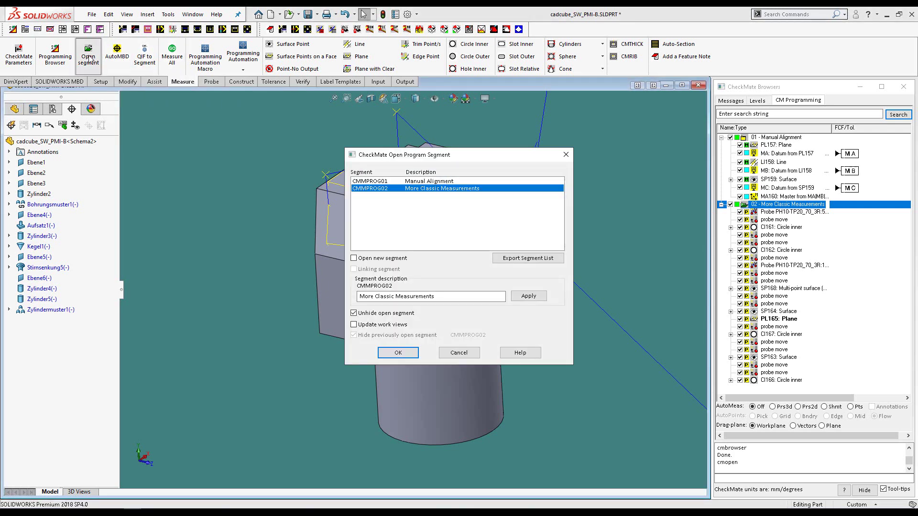
pyautogui.click(353, 258)
pyautogui.click(420, 300)
pyautogui.write('Measu')
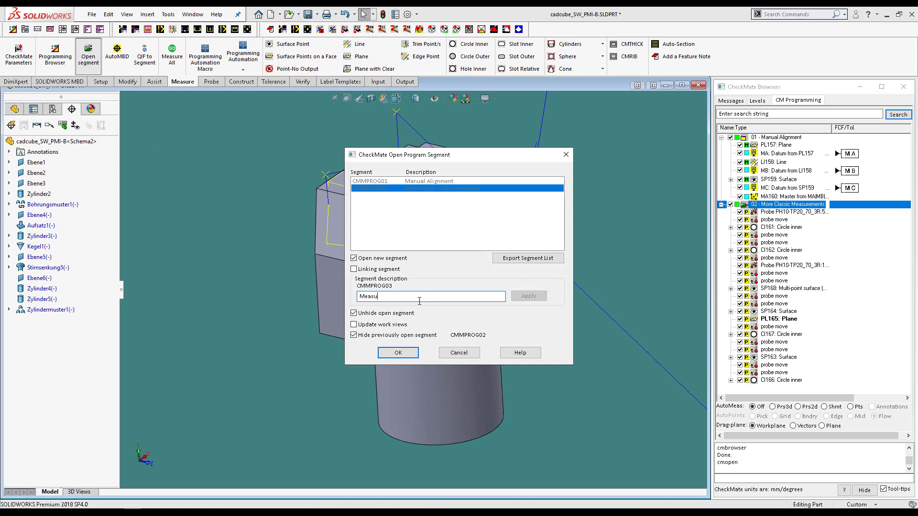
pyautogui.write('re All')
pyautogui.click(406, 353)
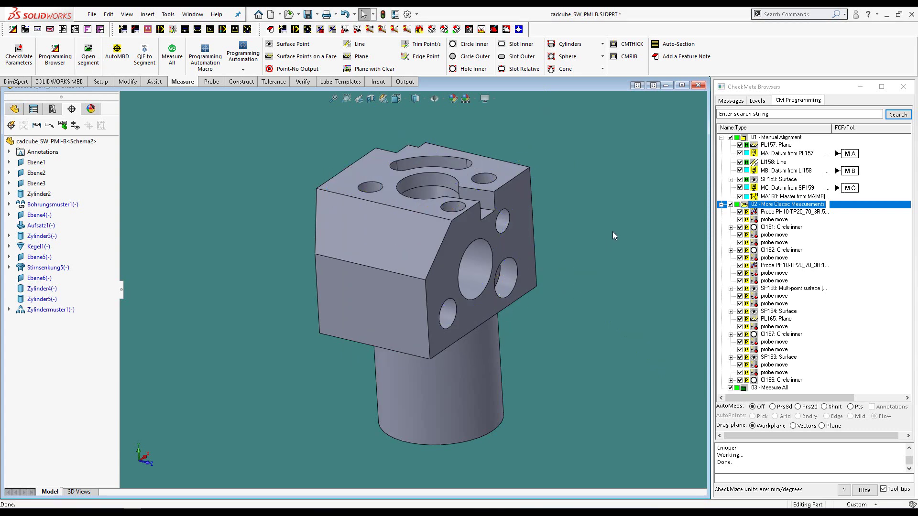
pyautogui.click(721, 138)
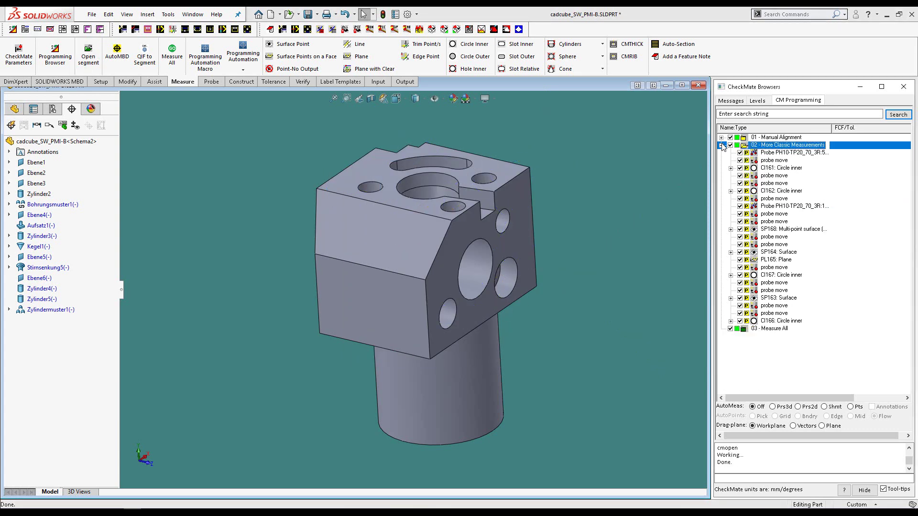
pyautogui.click(721, 146)
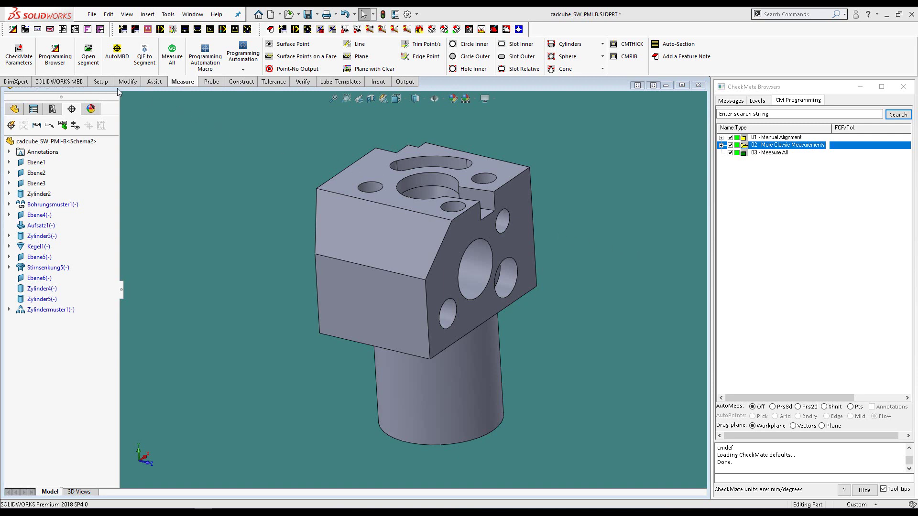
# - Auto-measure all planes and cylinders as circles, up to 50 mm diameter, with DRF coordinate systems, accessibility analysis, optimized order, probe moves and collision avoidance
pyautogui.click(21, 69)
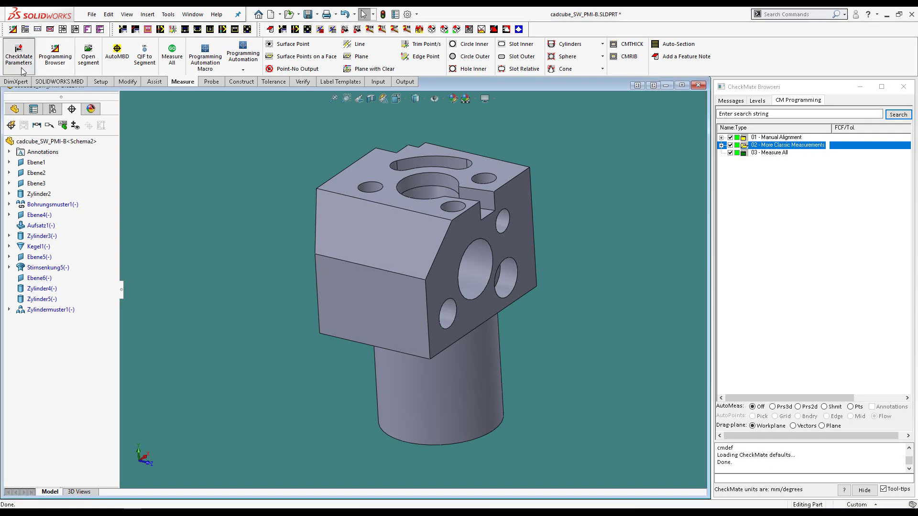
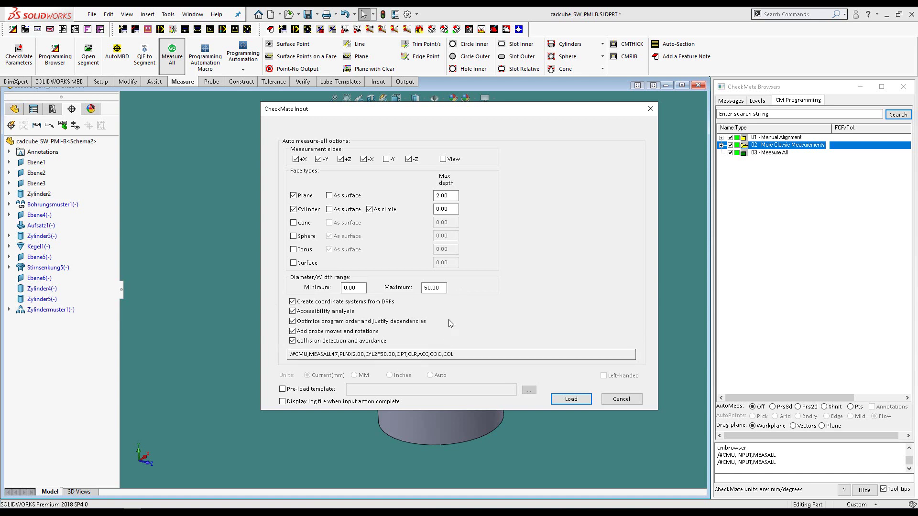
pyautogui.click(293, 301)
pyautogui.click(571, 399)
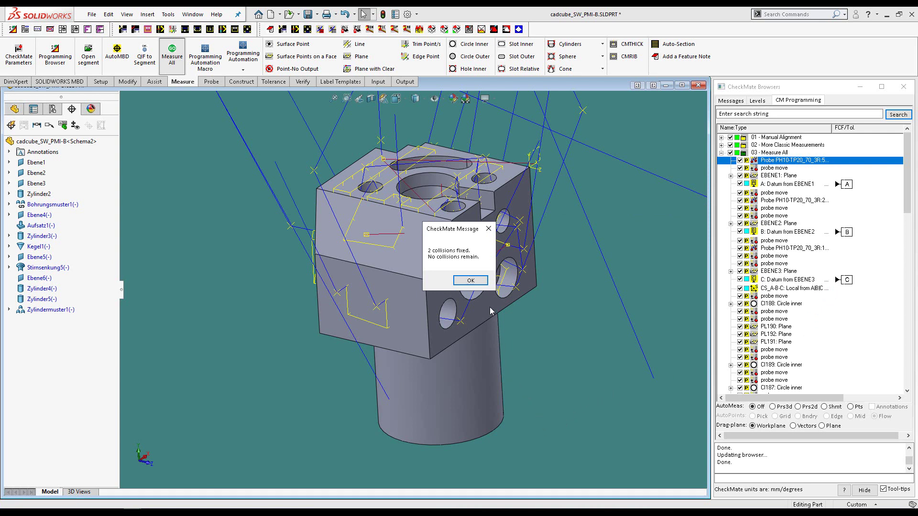
# - Simulate the portion of the Measure All segment running from plane EBENE5 through plane PL172
pyautogui.click(471, 280)
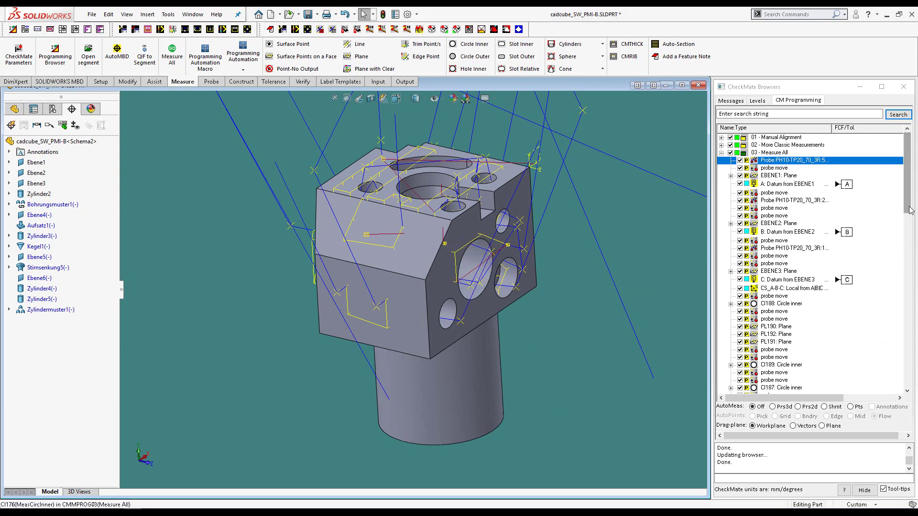
pyautogui.moveTo(909, 214); pyautogui.dragTo(909, 241)
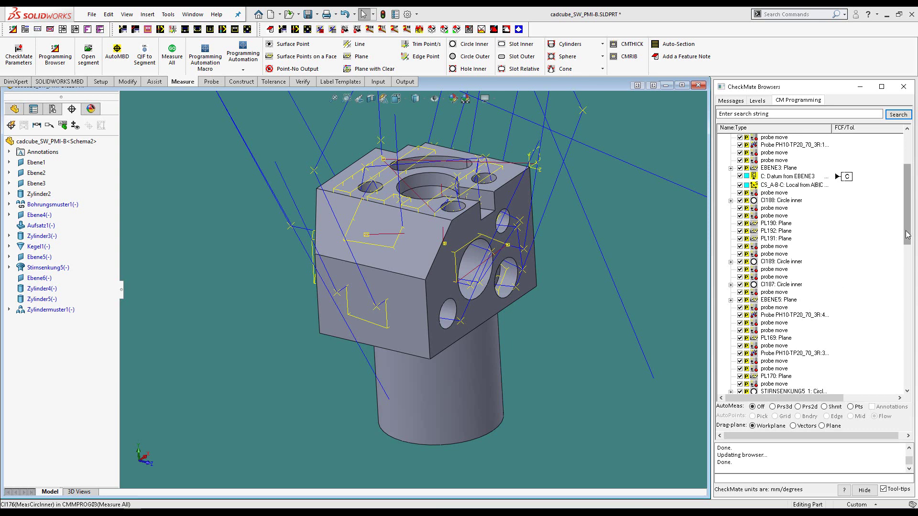
pyautogui.moveTo(907, 234); pyautogui.dragTo(906, 265)
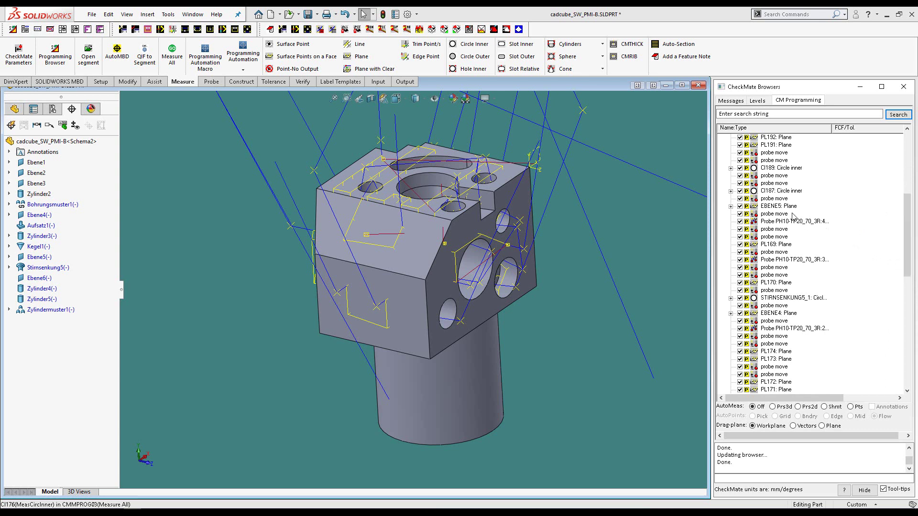
pyautogui.click(773, 207)
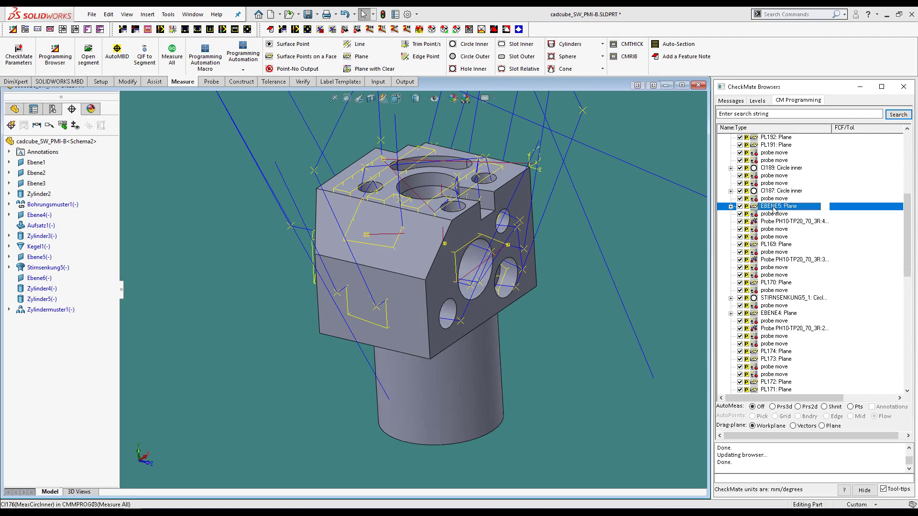
pyautogui.keyDown('shift'); pyautogui.click(768, 382); pyautogui.keyUp('shift')
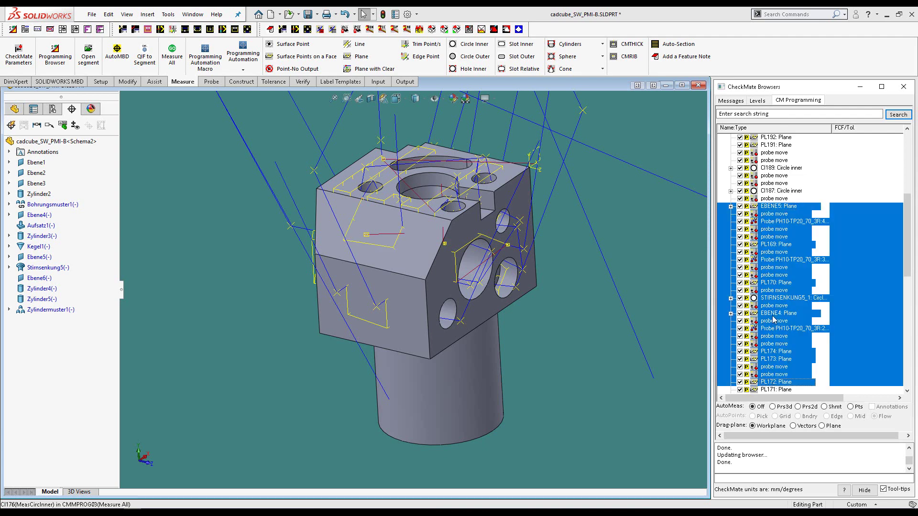
pyautogui.rightClick(775, 275)
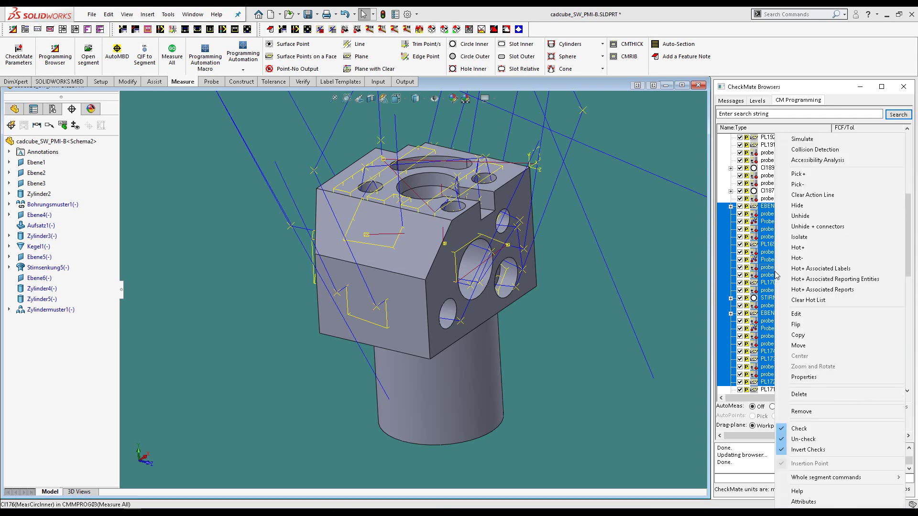
pyautogui.click(799, 139)
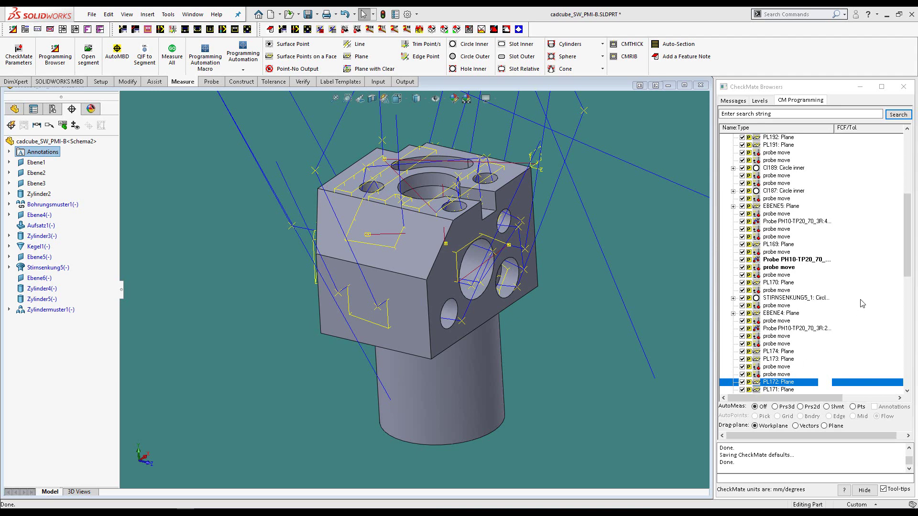
# - Collapse the Measure All segment and open a new program segment with the description "AutoMeas"
pyautogui.moveTo(906, 239); pyautogui.dragTo(906, 177)
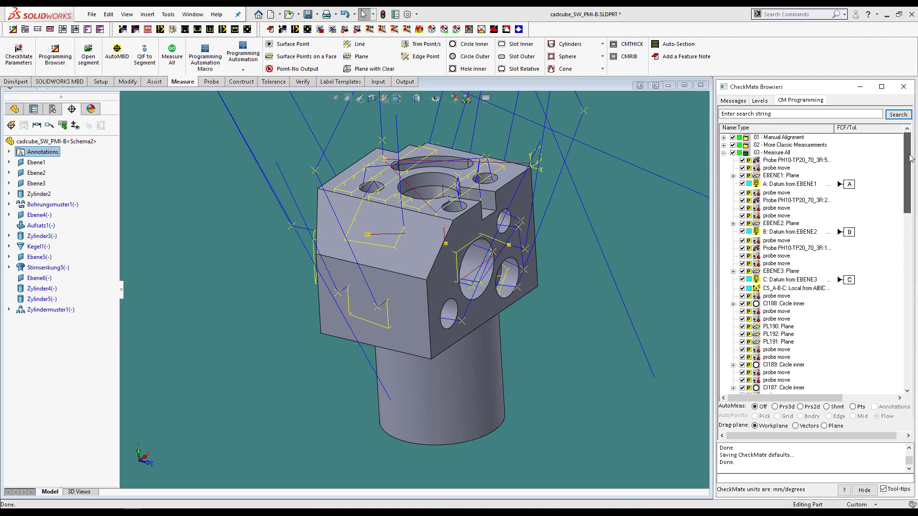
pyautogui.click(723, 153)
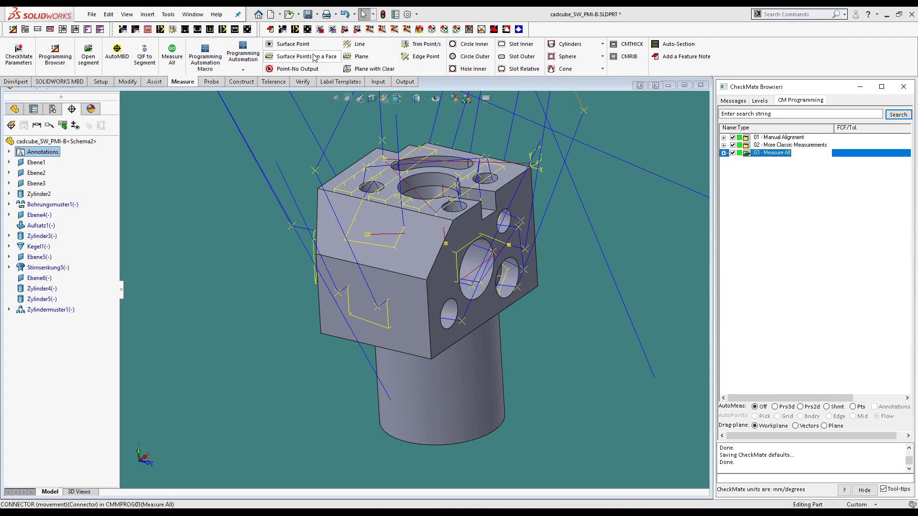
pyautogui.click(90, 57)
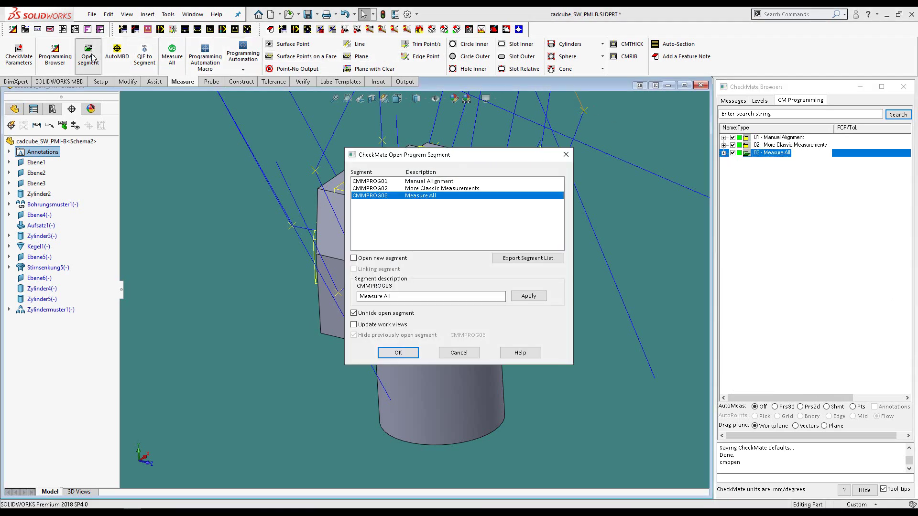
pyautogui.click(355, 258)
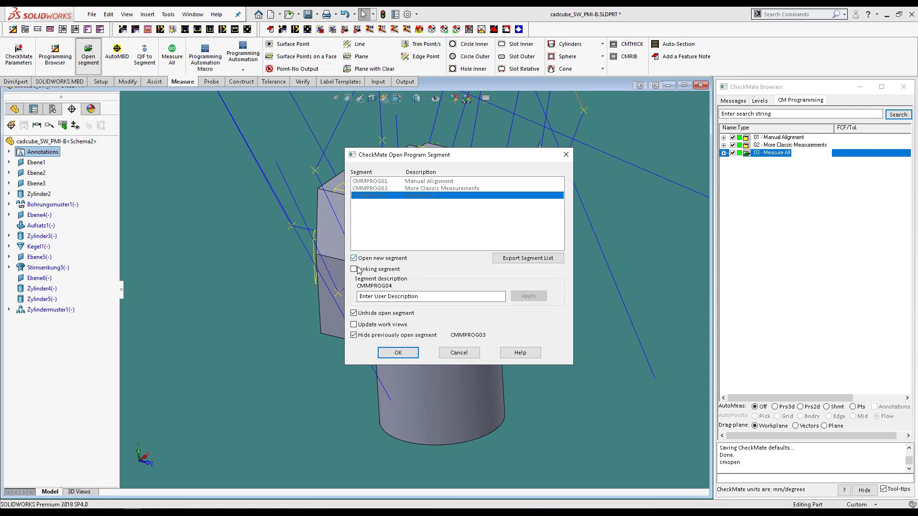
pyautogui.moveTo(419, 297); pyautogui.dragTo(332, 288)
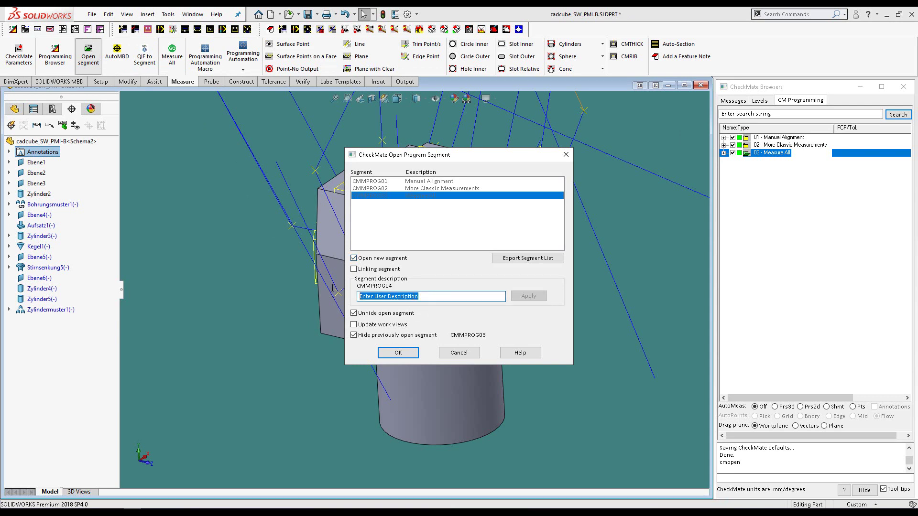
pyautogui.write('AutoMeas')
pyautogui.click(386, 355)
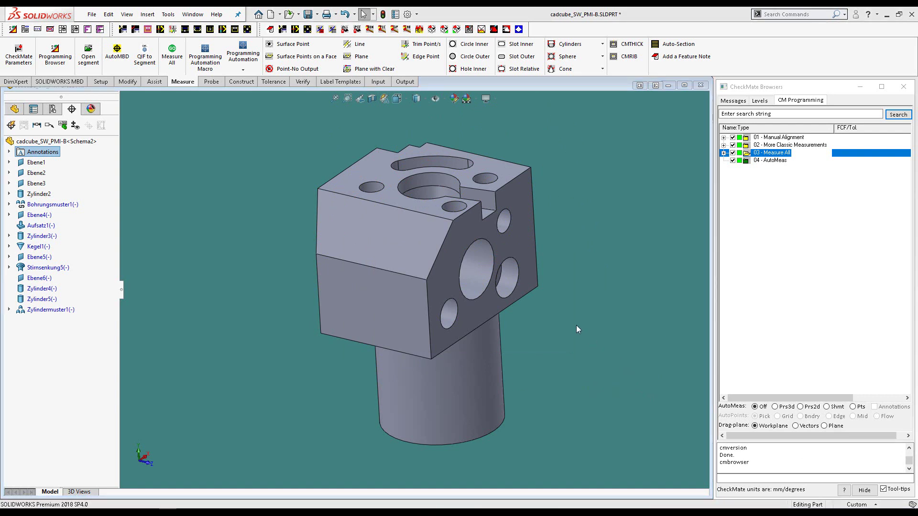
# - Enable Prs2d auto-measurement and measure three of the larger outer holes on the hole-pattern face as inner circles
pyautogui.moveTo(577, 329); pyautogui.dragTo(506, 394, button='middle')
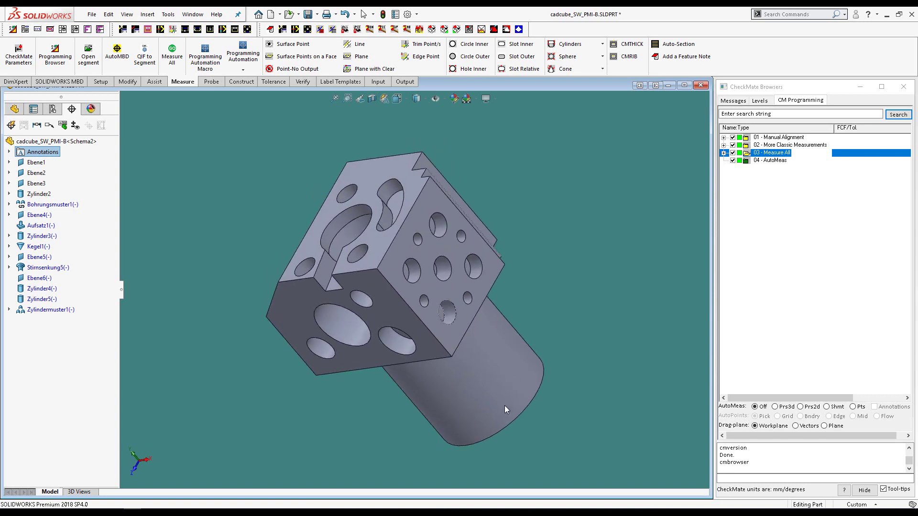
pyautogui.click(801, 407)
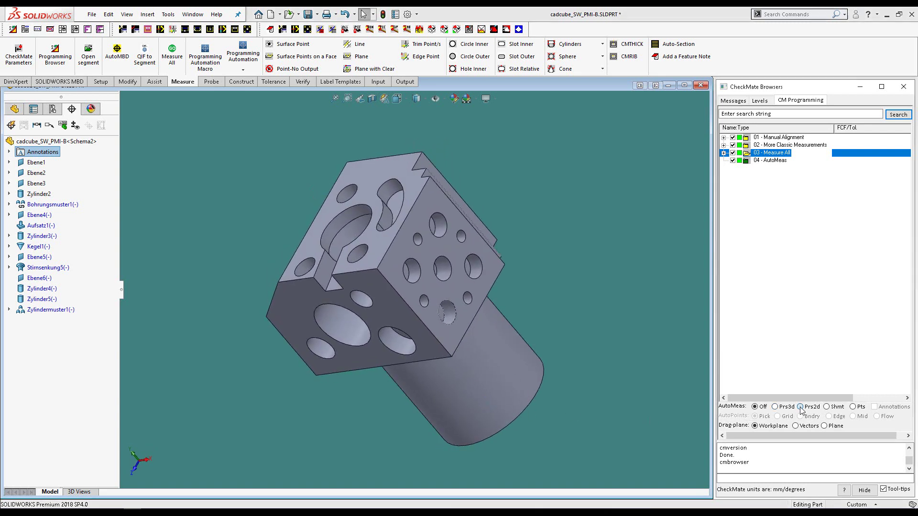
pyautogui.click(475, 269)
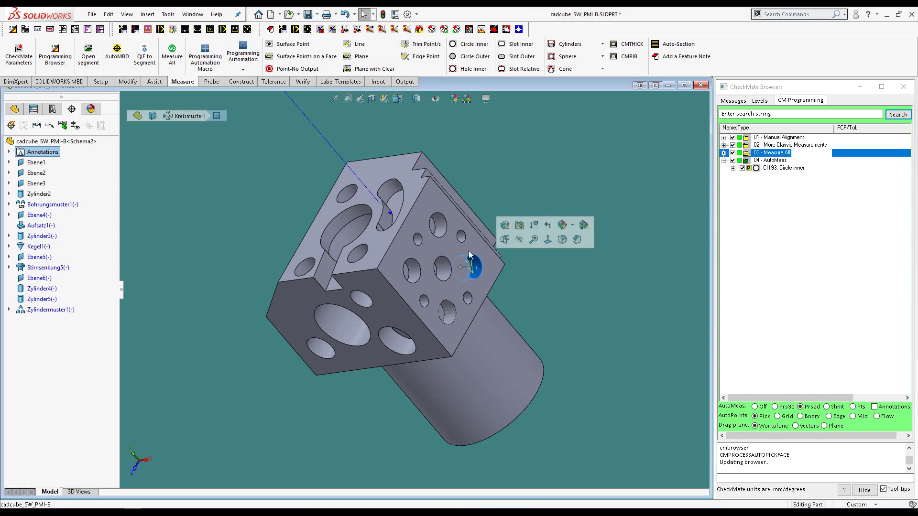
pyautogui.click(442, 229)
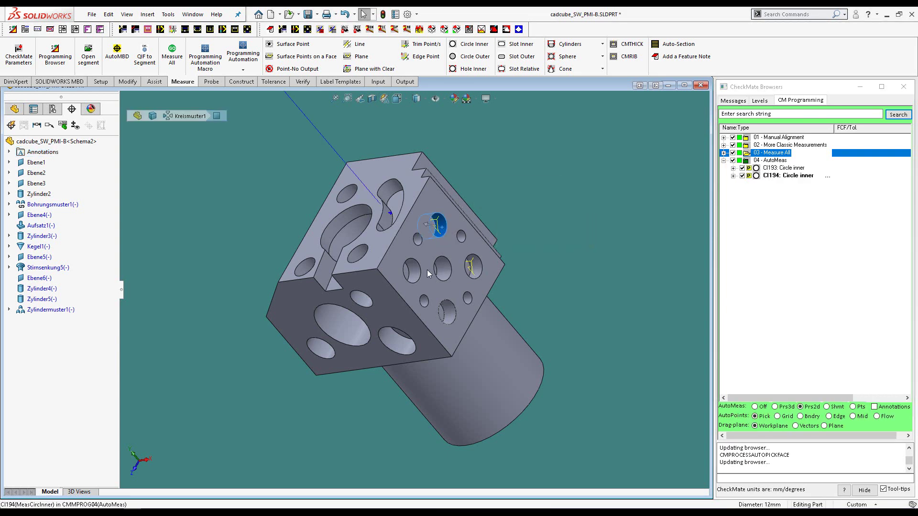
pyautogui.click(414, 272)
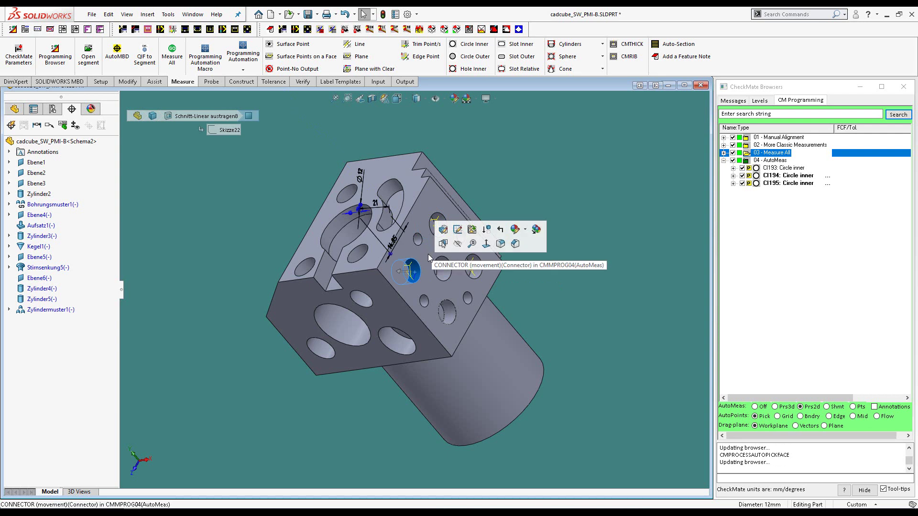
# - Measure the hole-pattern face as a plane from three picked points, and its fourth large outer hole as an inner circle
pyautogui.click(428, 254)
pyautogui.click(460, 251)
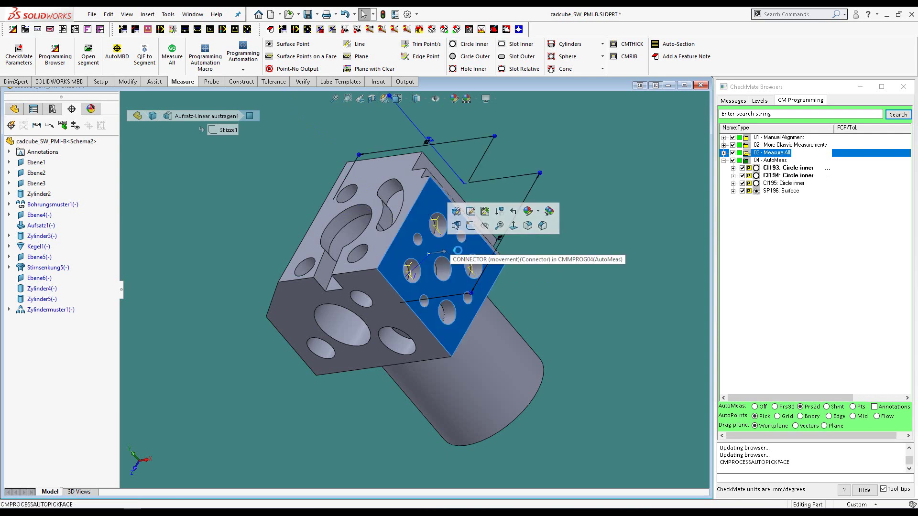
pyautogui.click(447, 330)
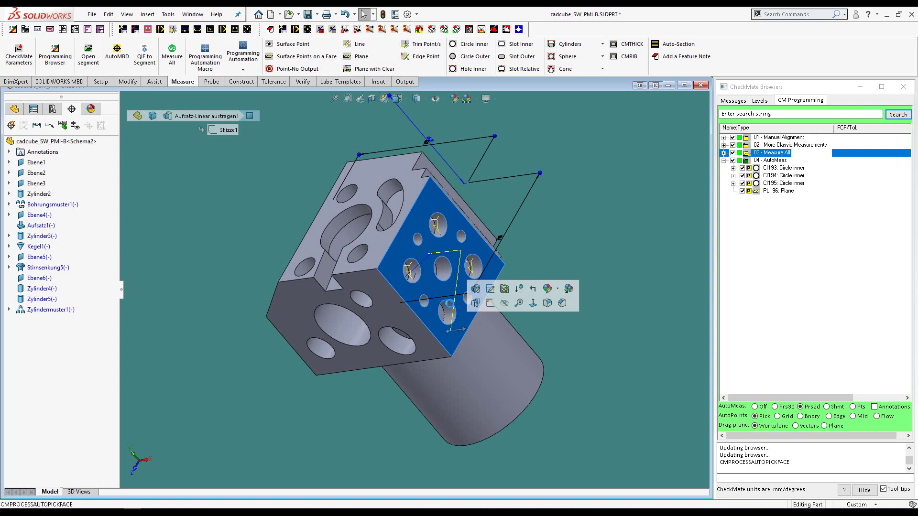
pyautogui.click(449, 311)
# - Measure a small hole on the curved-slot face as an inner circle, and that face as a plane from three picked points
pyautogui.click(360, 252)
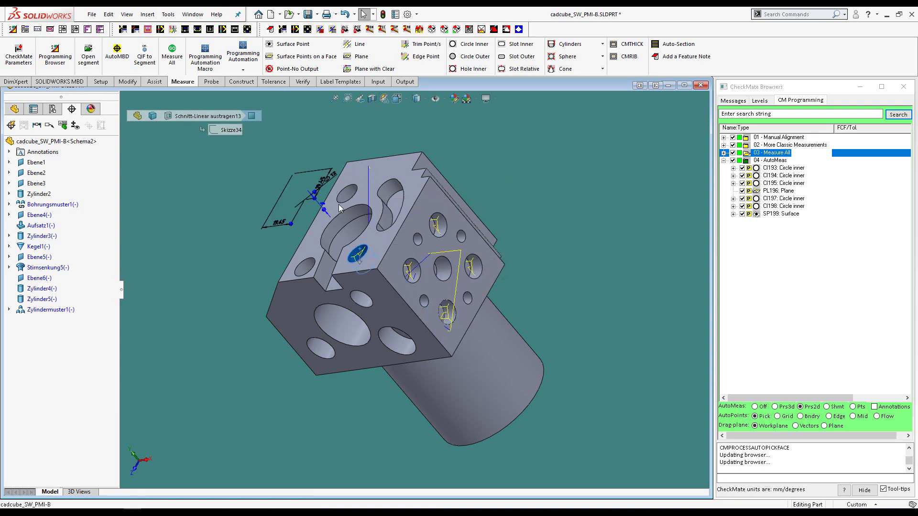
pyautogui.click(371, 168)
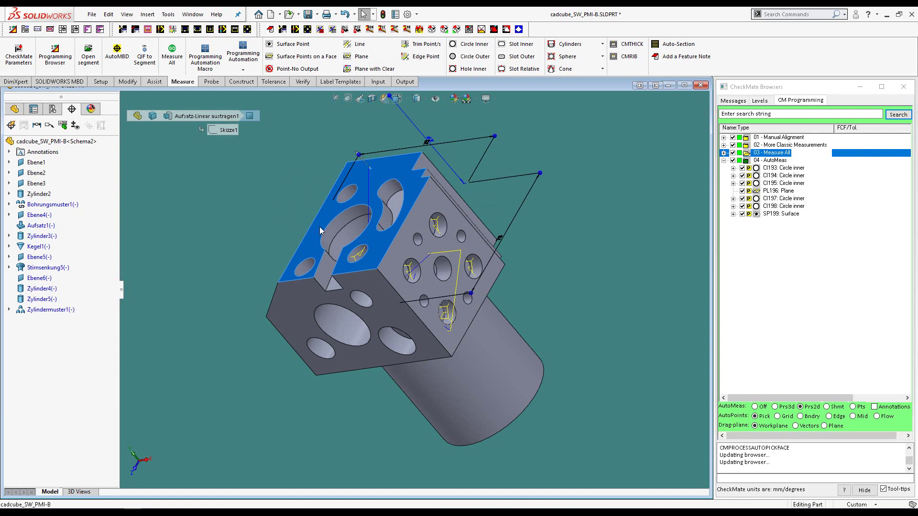
pyautogui.click(381, 250)
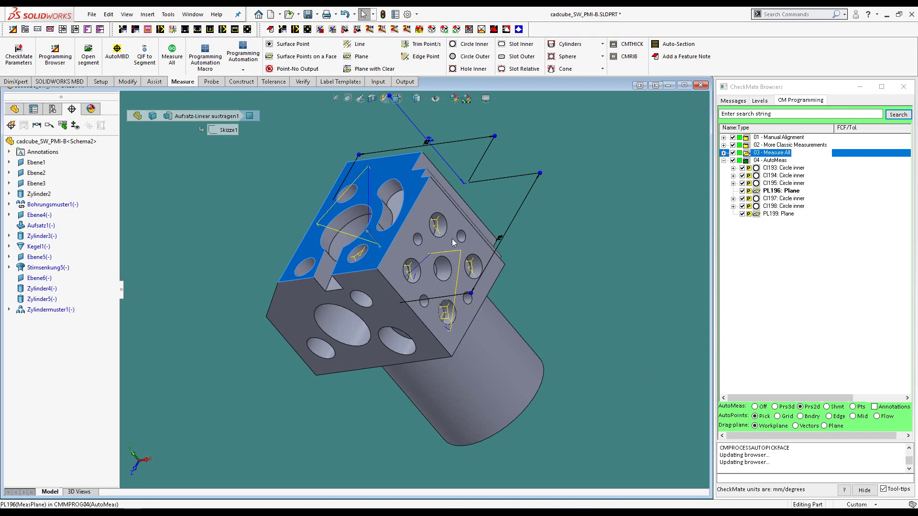
# - In Pts auto-measurement, create boundary points around the curved-slot face and edge points along the adjoining edge of the hole-pattern face
pyautogui.moveTo(524, 331); pyautogui.dragTo(523, 289, button='middle')
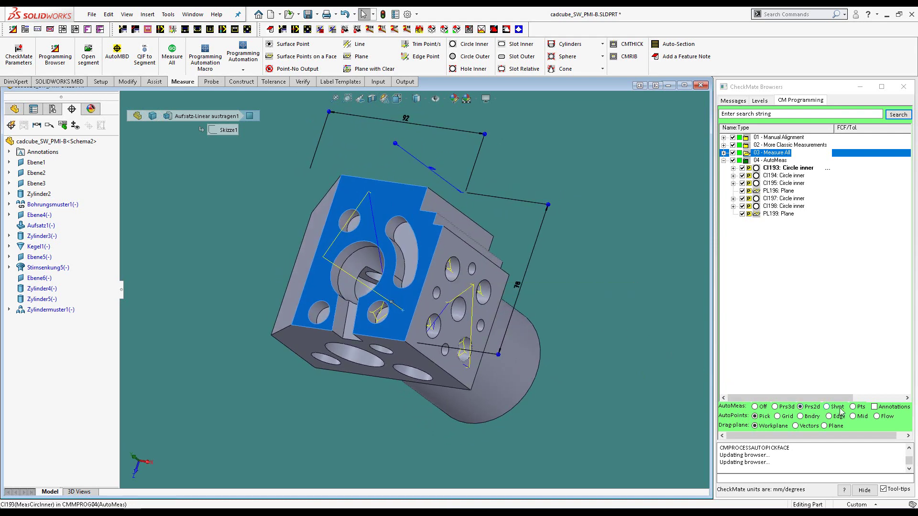
pyautogui.click(854, 407)
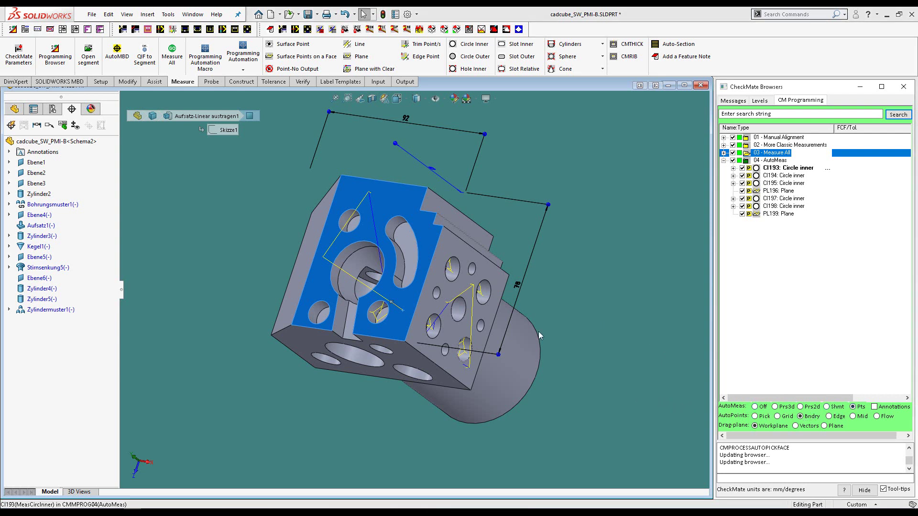
pyautogui.click(392, 190)
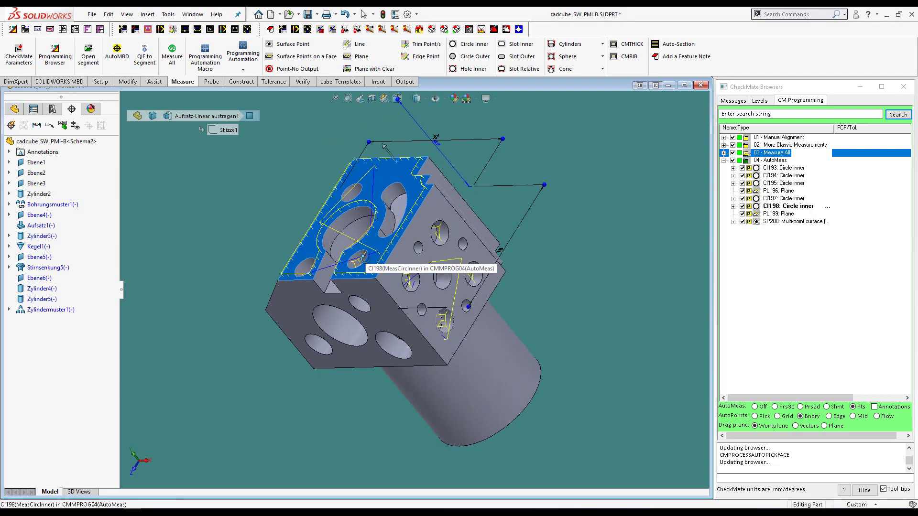
pyautogui.click(828, 416)
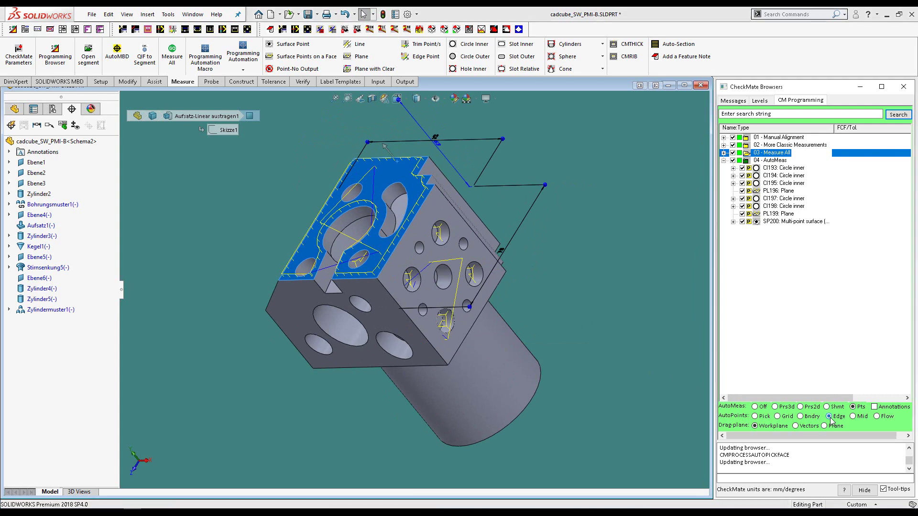
pyautogui.click(407, 244)
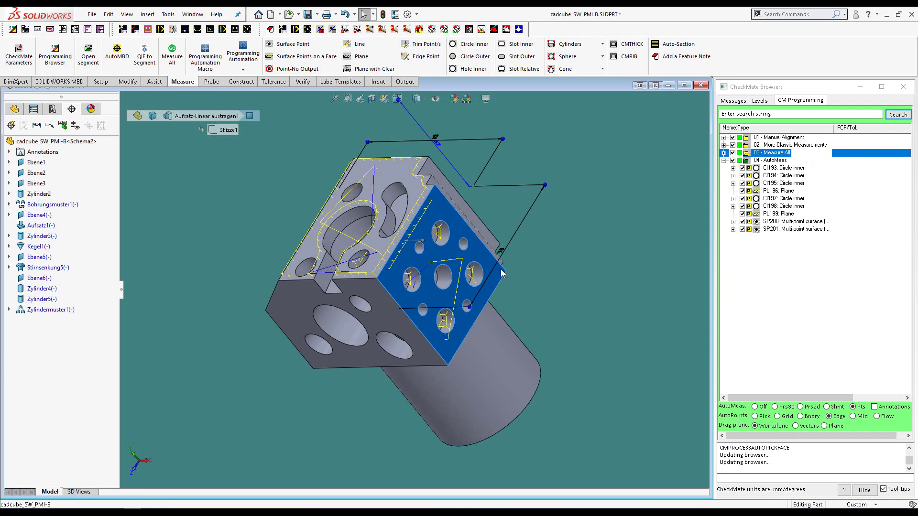
# - Create multi-point surface measurements along the curved slot's inner wall using the Flow point distribution
pyautogui.moveTo(477, 247); pyautogui.dragTo(475, 269, button='middle')
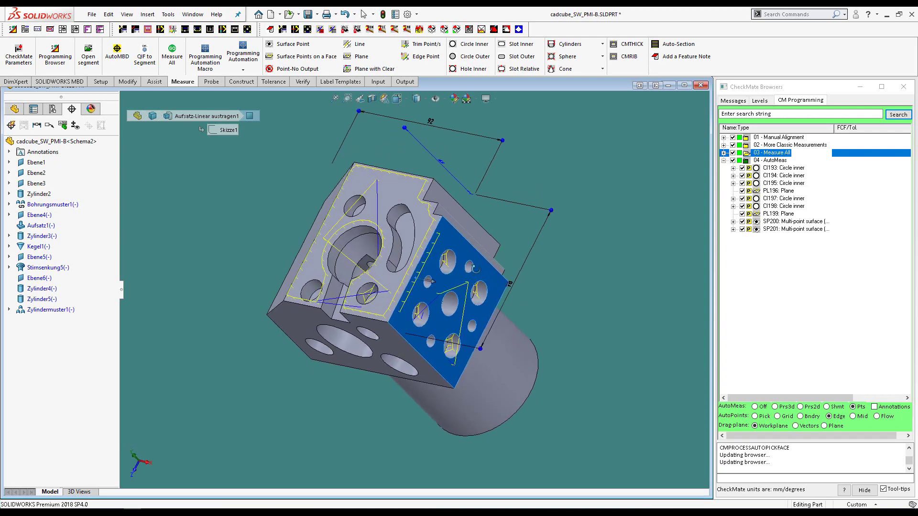
pyautogui.scroll(-5, 425, 253)
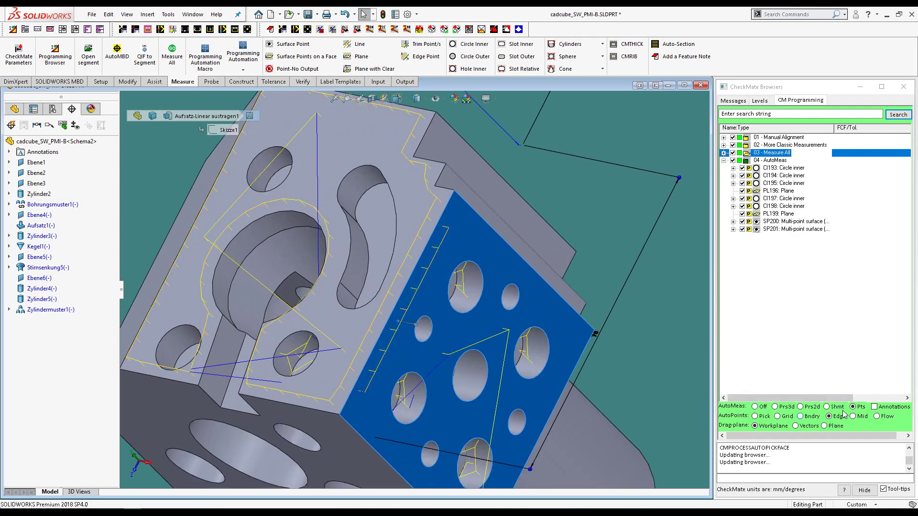
pyautogui.click(876, 416)
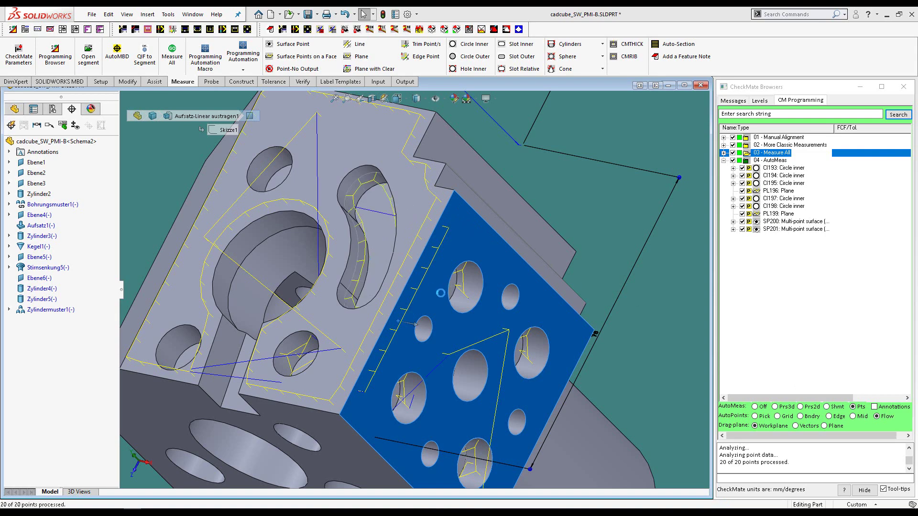
pyautogui.click(359, 254)
# - Create Mid-distribution surface points along the long narrow face of the stepped corner, and turn auto-measurement off
pyautogui.moveTo(404, 228)
pyautogui.mouseDown(button='middle')
pyautogui.moveTo(437, 257)
pyautogui.moveTo(342, 174)
pyautogui.moveTo(388, 221)
pyautogui.mouseUp(button='middle')
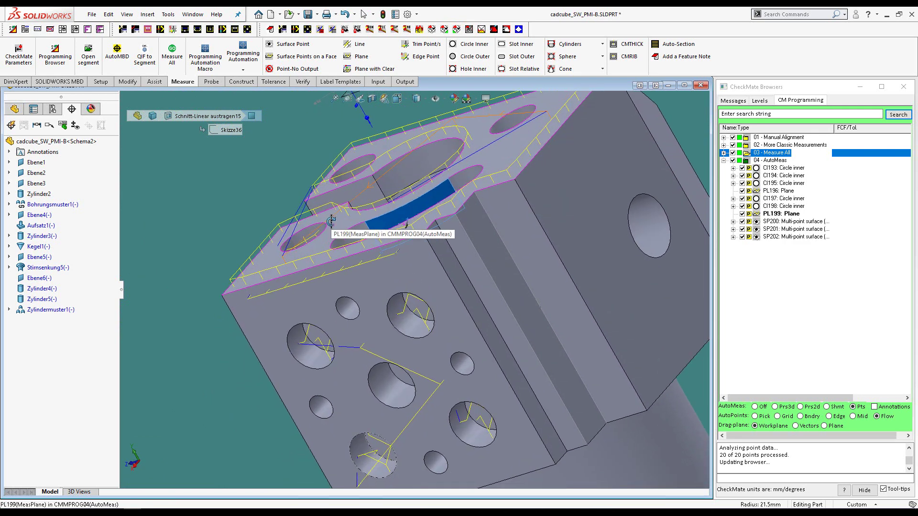
pyautogui.click(852, 416)
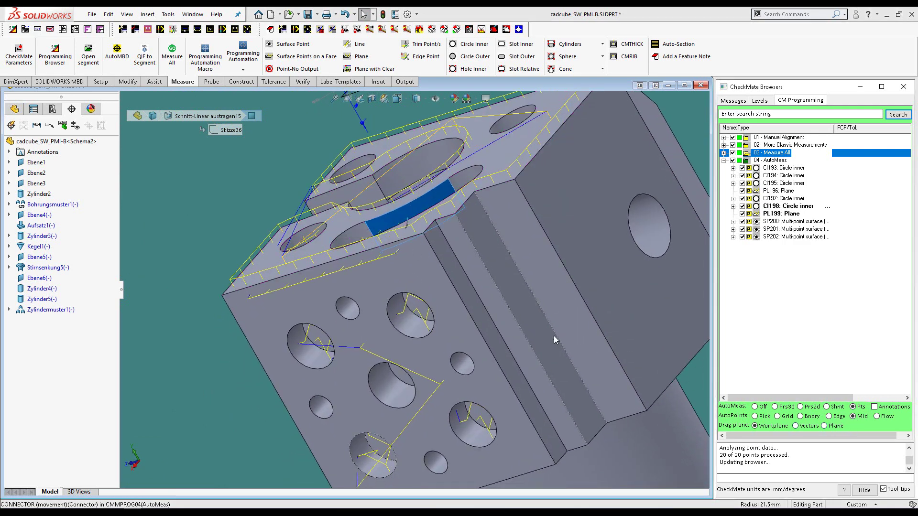
pyautogui.click(540, 342)
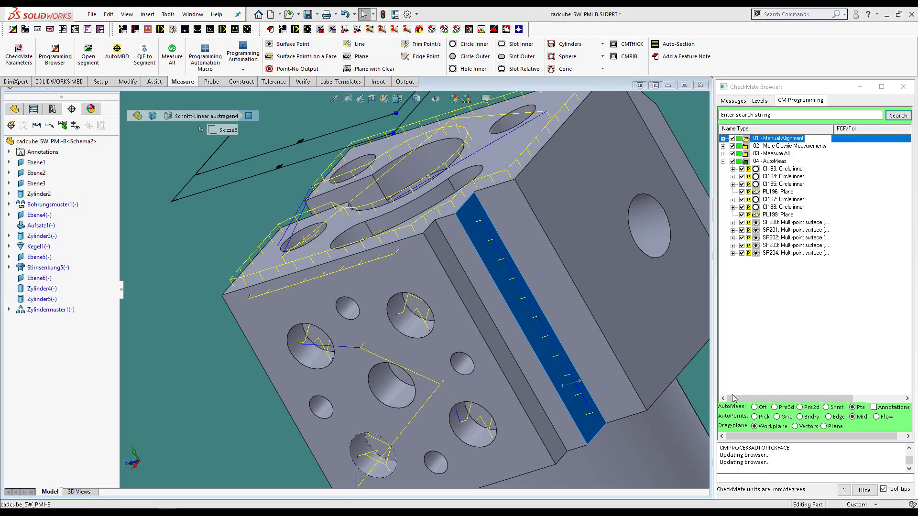
pyautogui.click(754, 407)
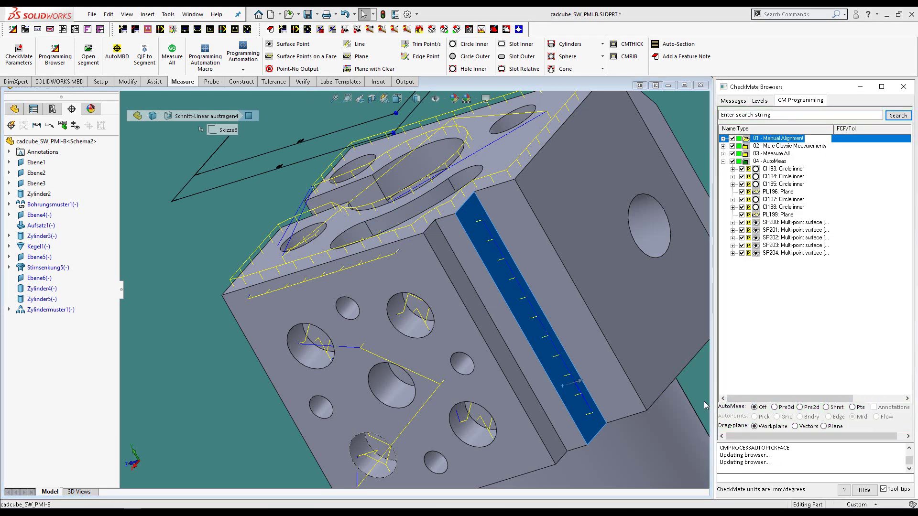
# - Run Accessibility Analysis on the AutoMeas segment and optimize its probe path
pyautogui.click(242, 70)
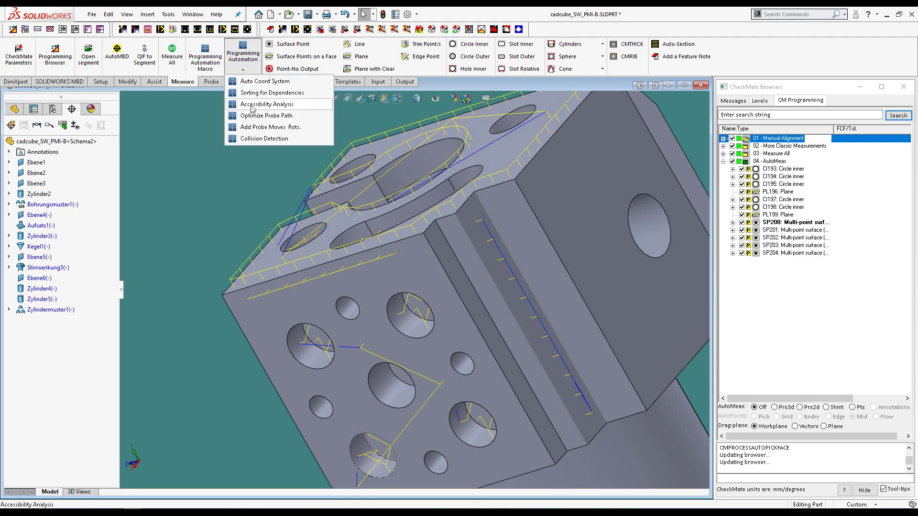
pyautogui.click(251, 106)
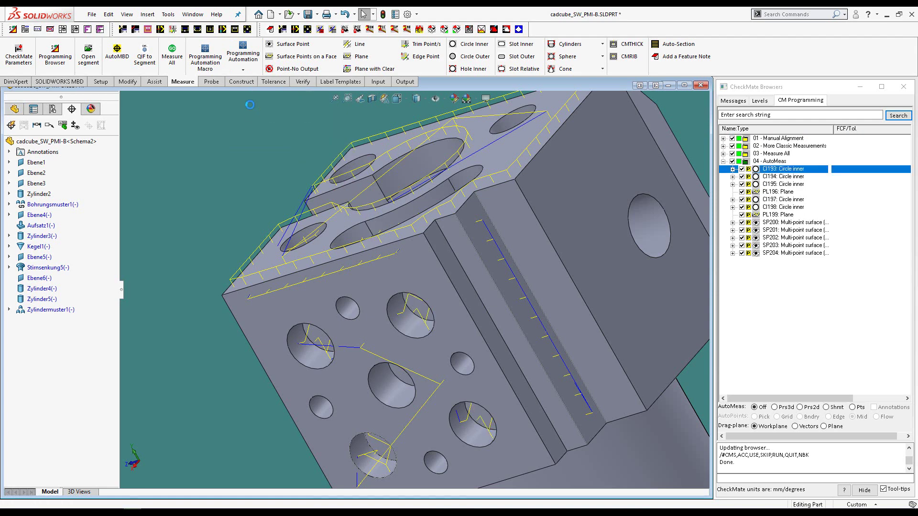
pyautogui.click(244, 71)
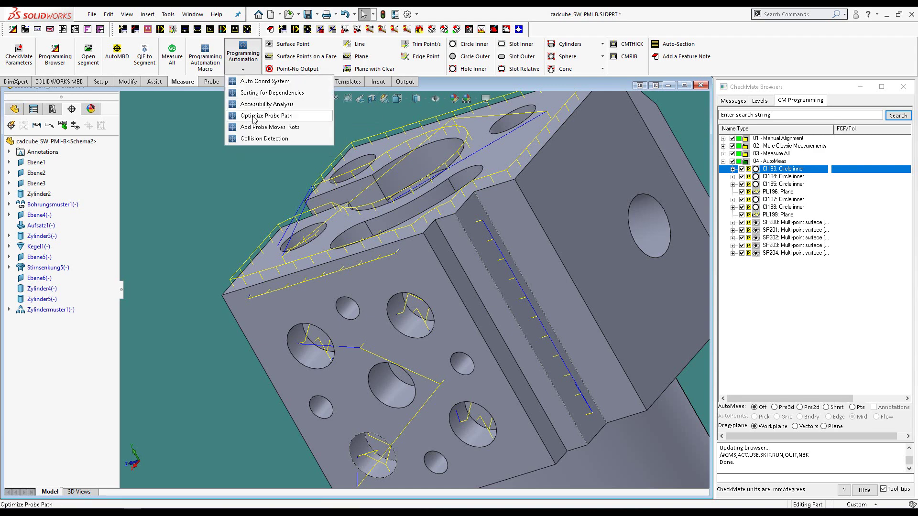
pyautogui.click(254, 116)
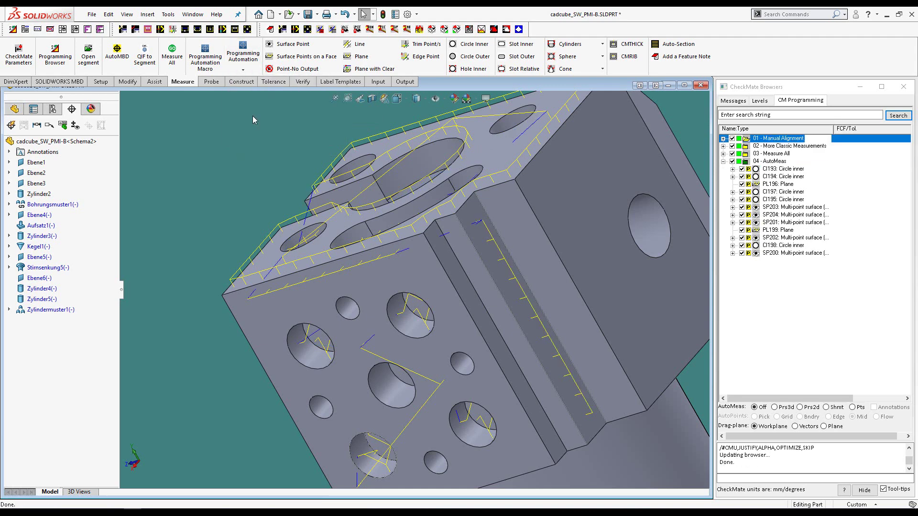
# - Add probe moves and rotations to the AutoMeas segment, and run Collision Detection on it
pyautogui.click(243, 71)
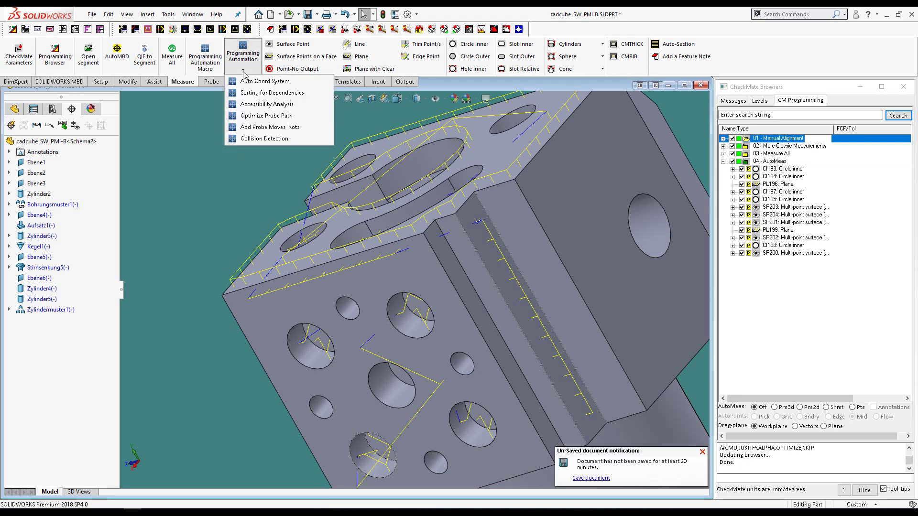
pyautogui.click(262, 127)
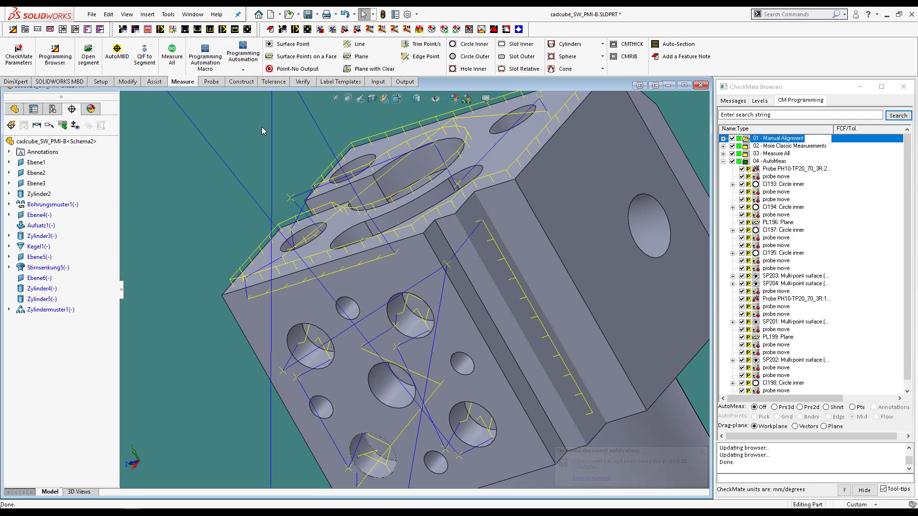
pyautogui.click(244, 70)
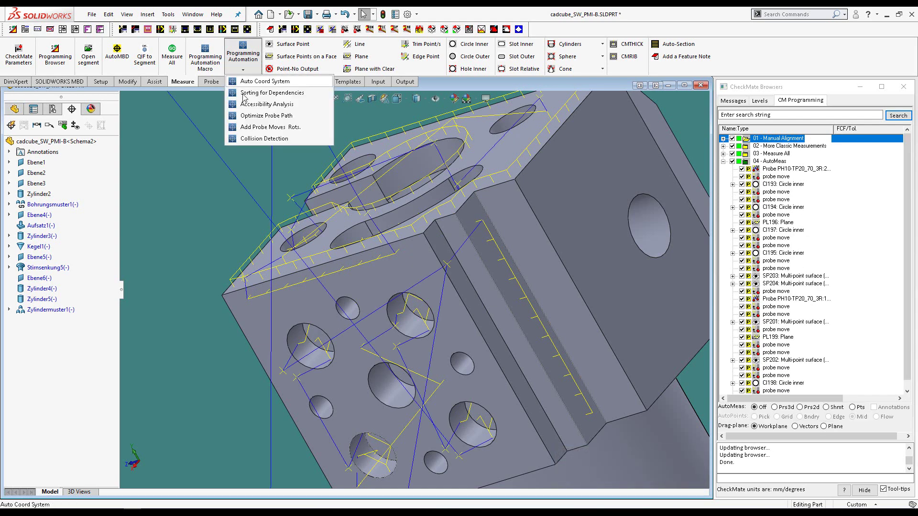
pyautogui.click(254, 139)
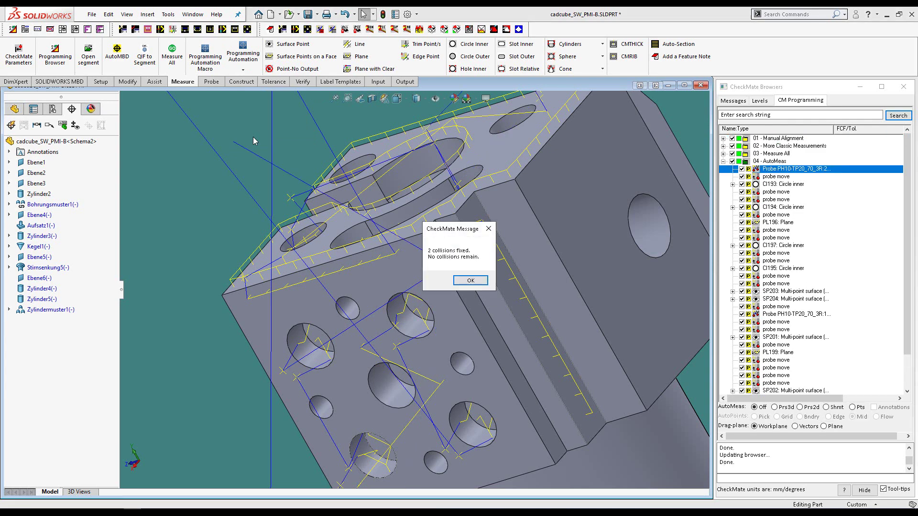
pyautogui.click(469, 280)
# - Simulate the probing of the multi-point surface SP200 at the end of the AutoMeas segment, and stop the simulation
pyautogui.scroll(2, 565, 327)
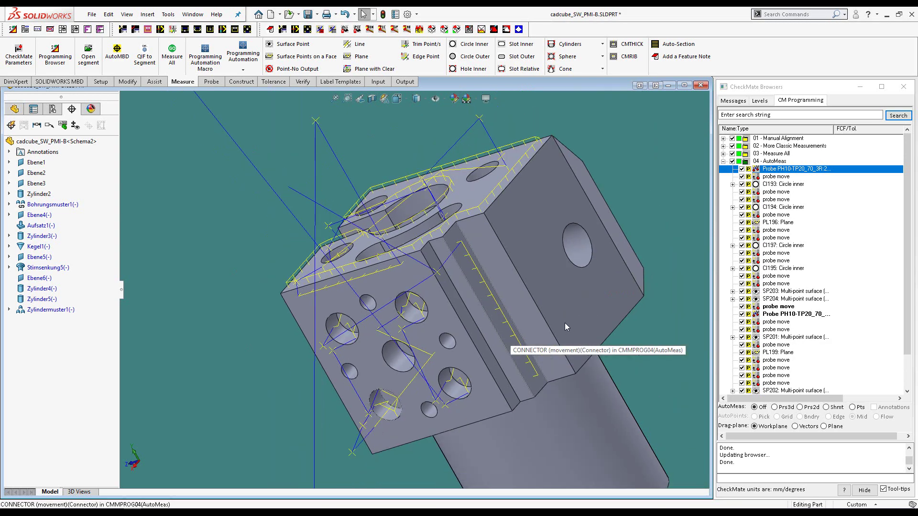
pyautogui.moveTo(564, 327); pyautogui.dragTo(627, 336, button='middle')
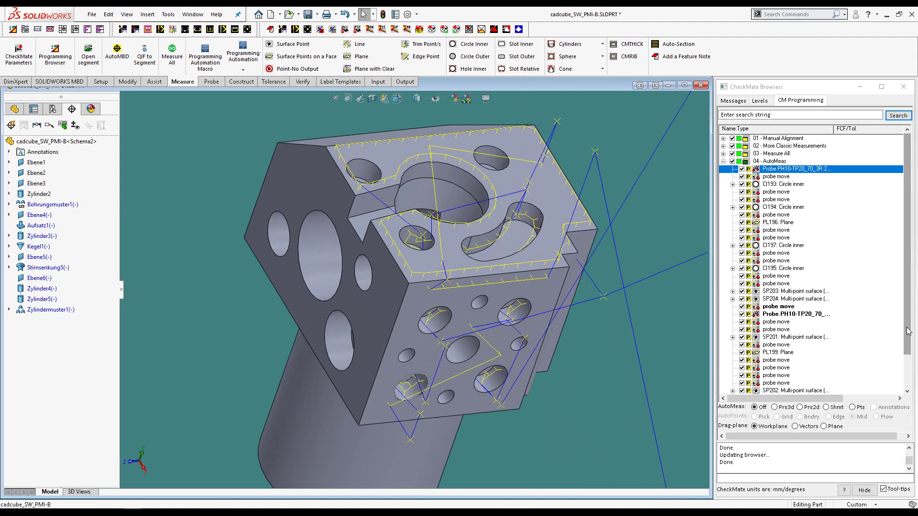
pyautogui.scroll(-2, 908, 332)
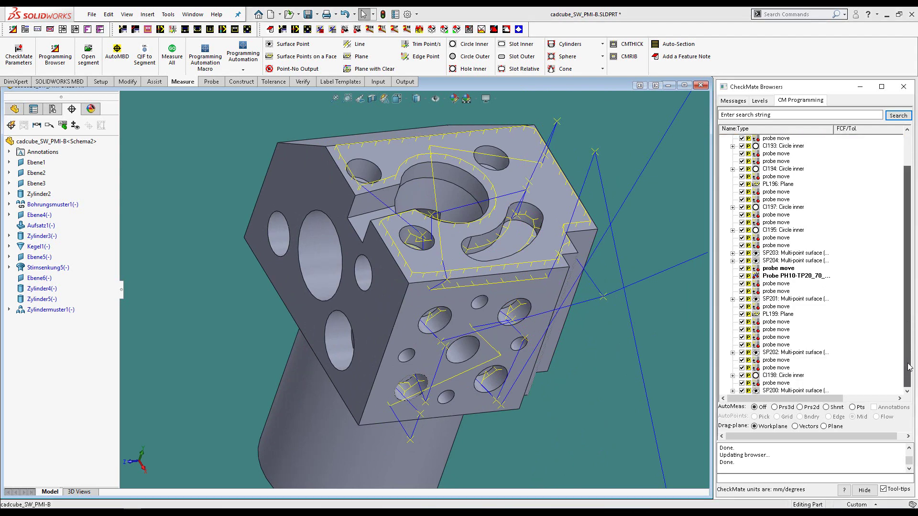
pyautogui.click(771, 391)
pyautogui.rightClick(770, 391)
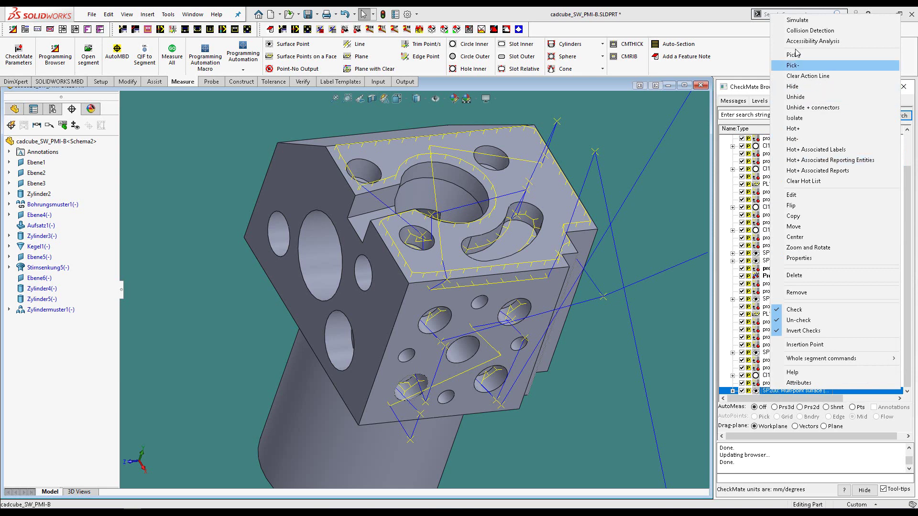
pyautogui.click(797, 20)
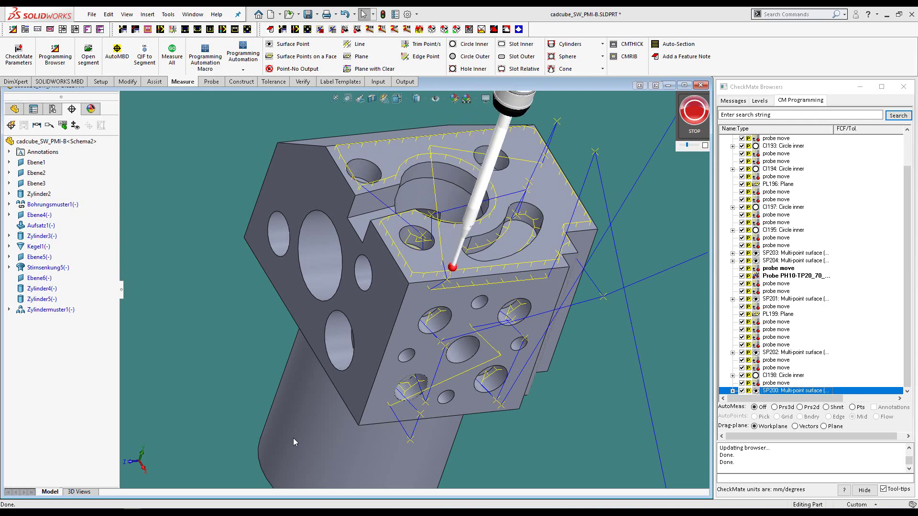
pyautogui.click(697, 117)
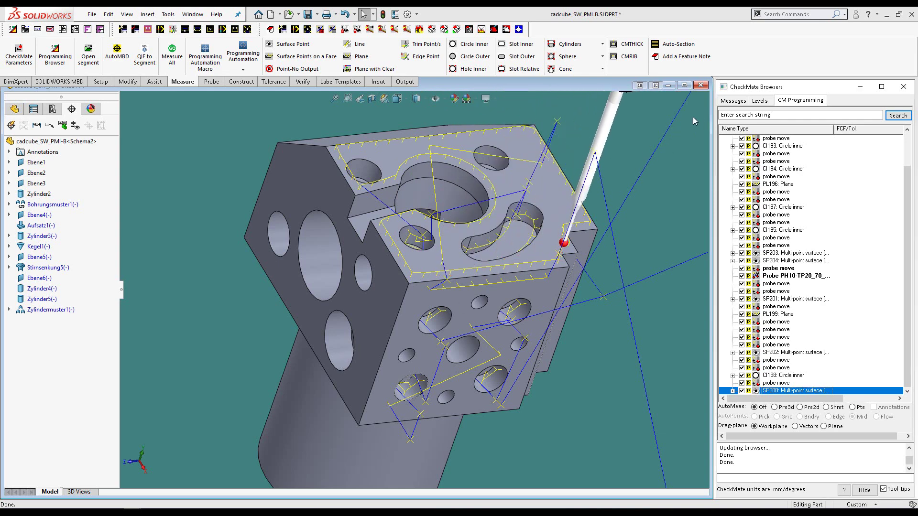
pyautogui.click(687, 421)
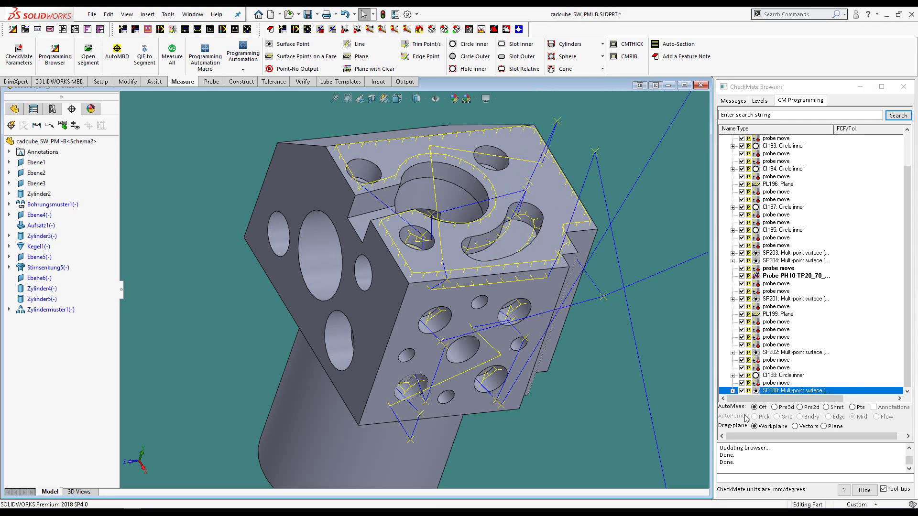
# - Set the probing method of multi-point surface SP200 to Curve scan, and simulate the scan
pyautogui.doubleClick(766, 391)
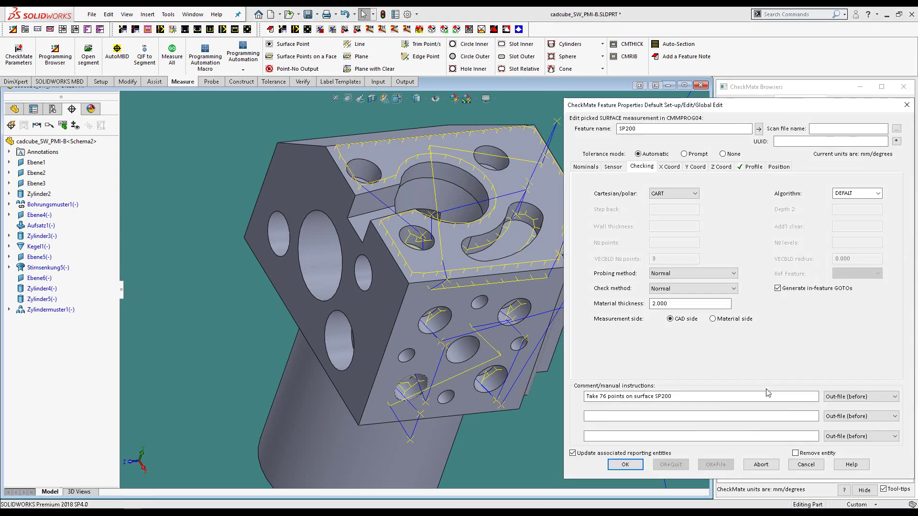
pyautogui.click(734, 274)
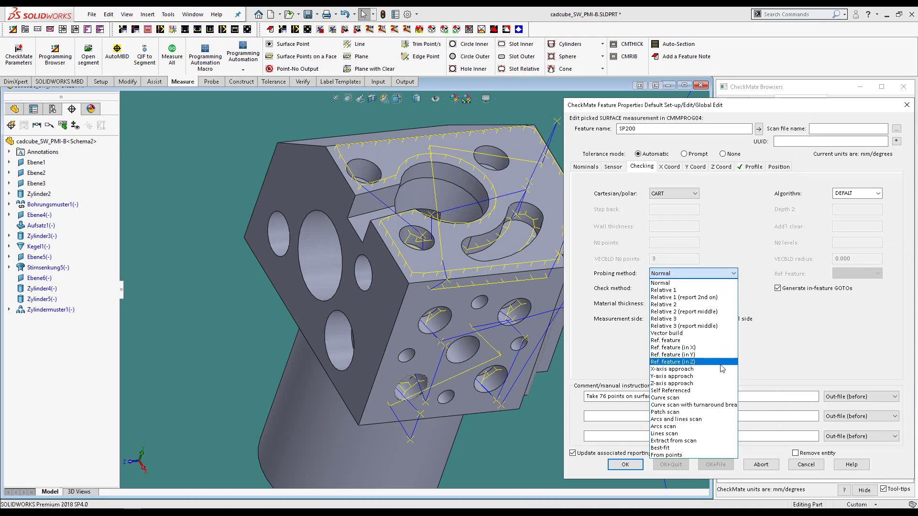
pyautogui.click(713, 400)
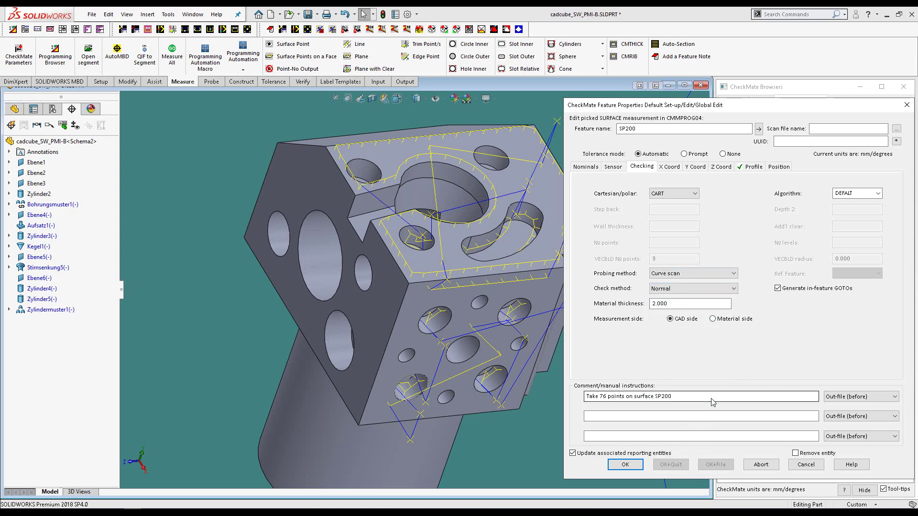
pyautogui.click(631, 466)
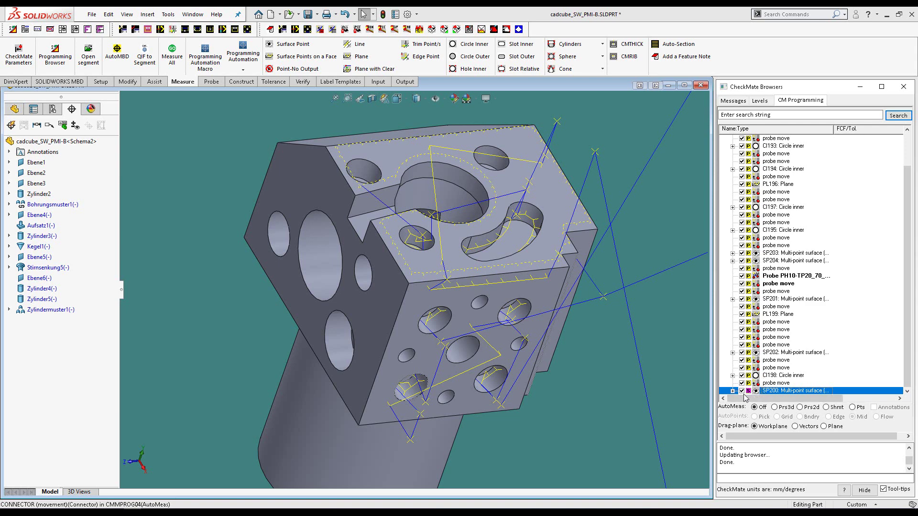
pyautogui.rightClick(773, 392)
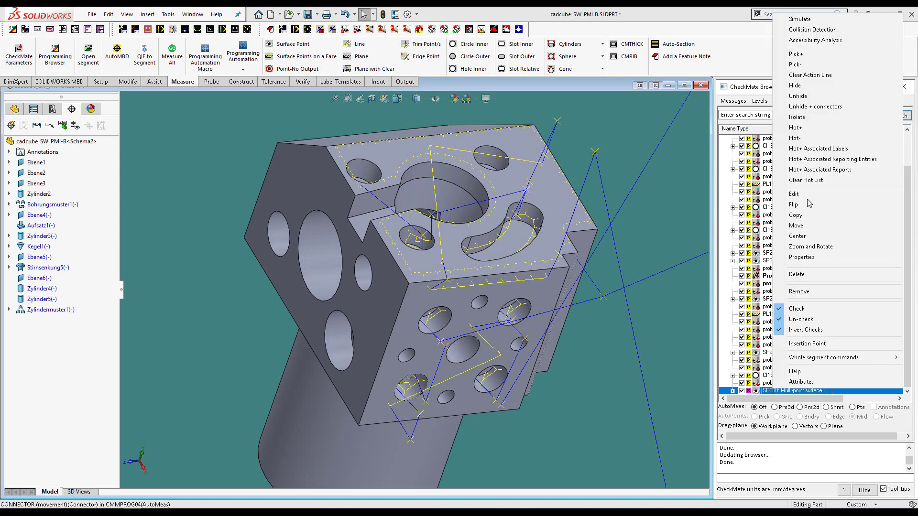
pyautogui.click(815, 20)
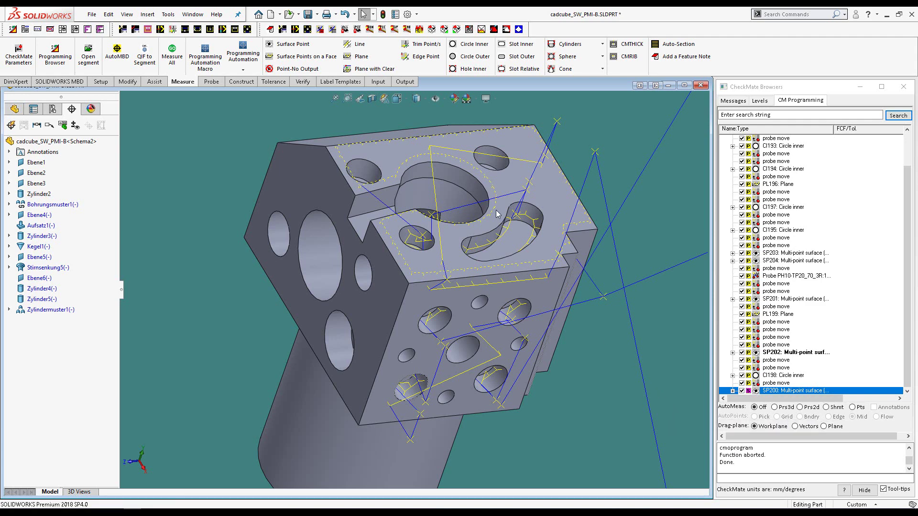
# - Start the CMM program output and order its segments as Manual Alignment, More Classic Measurements and AutoMeas
pyautogui.click(404, 82)
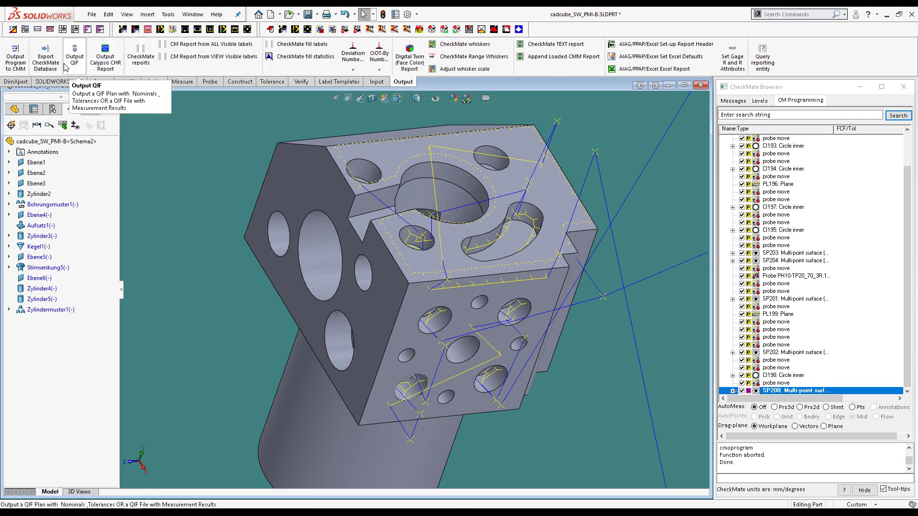
pyautogui.click(19, 66)
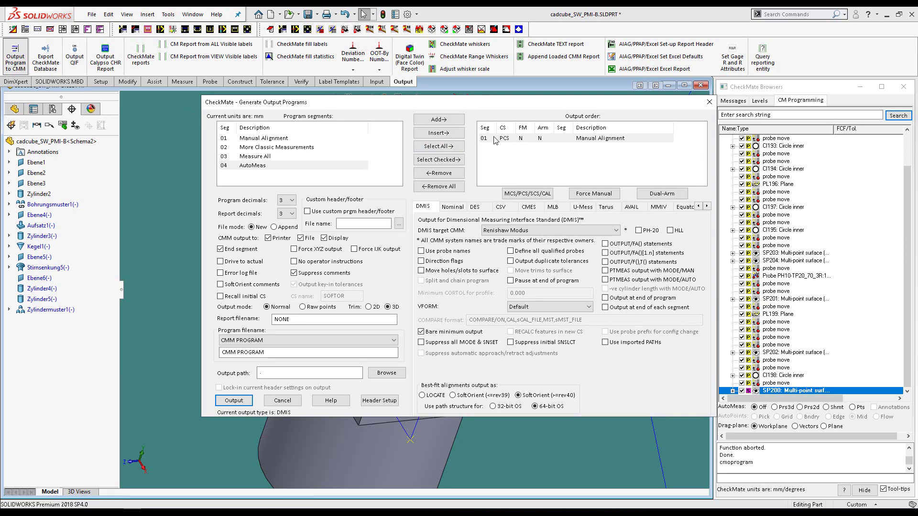
pyautogui.click(302, 148)
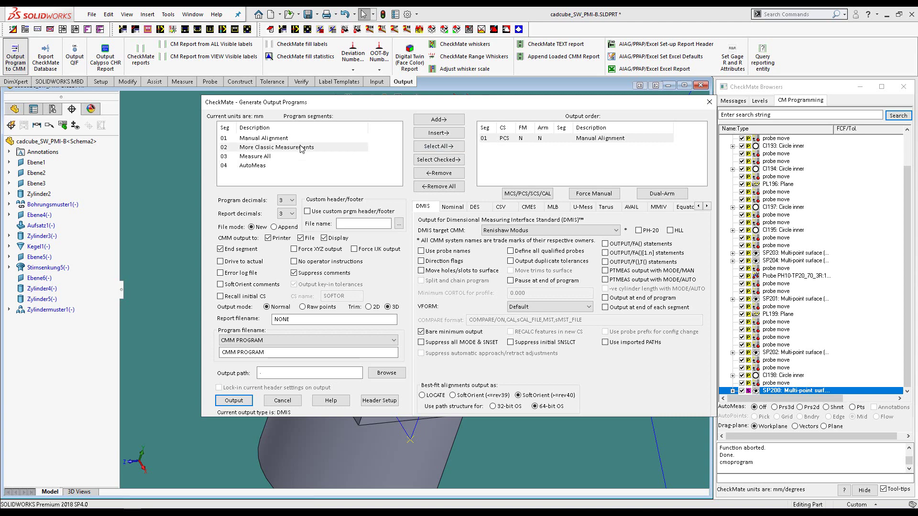
pyautogui.click(438, 119)
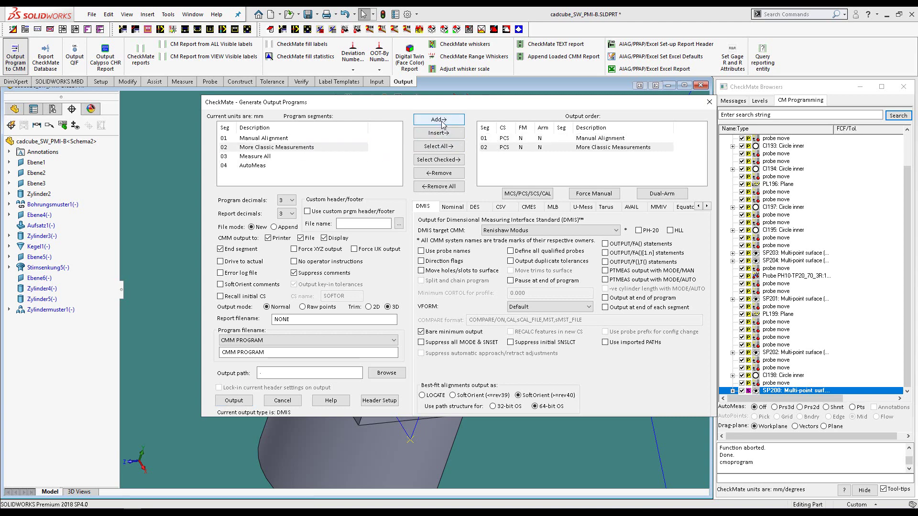
pyautogui.click(261, 165)
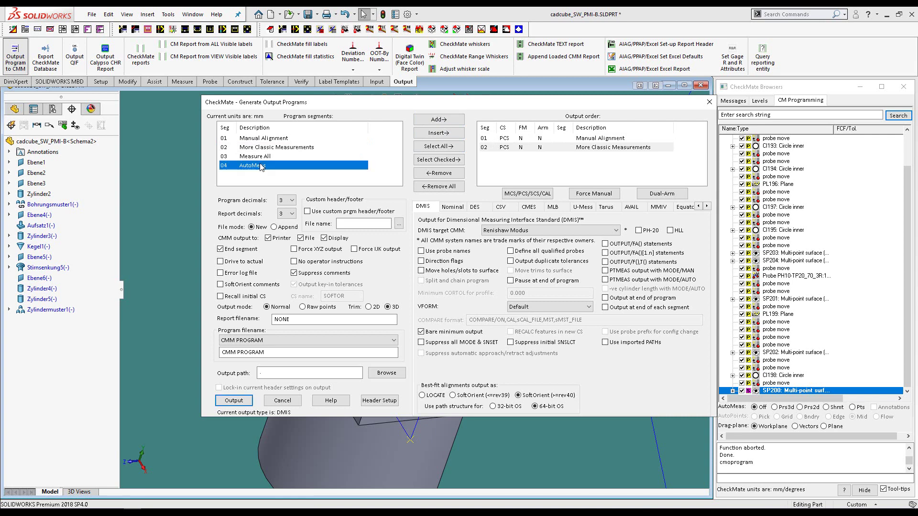
pyautogui.click(433, 121)
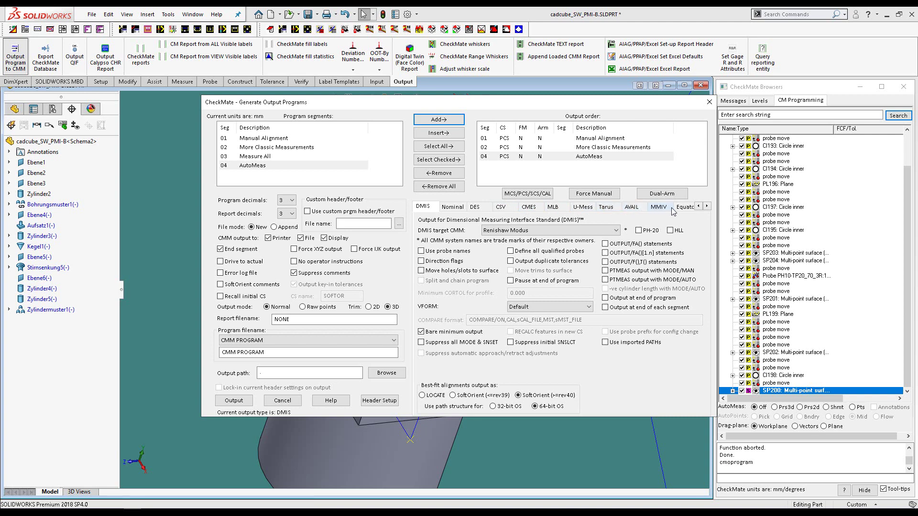
# - Choose Renishaw Modus as the DMIS target CMM and output the program
pyautogui.click(617, 230)
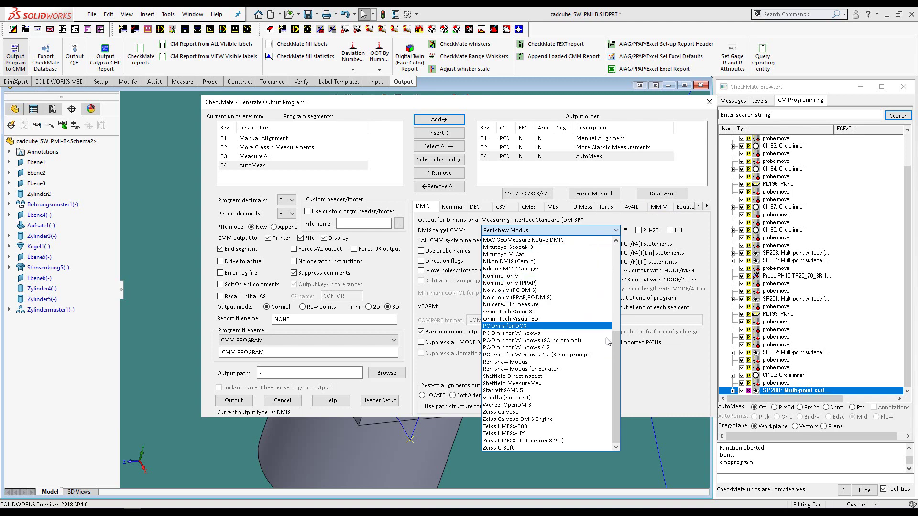
pyautogui.moveTo(617, 353); pyautogui.dragTo(618, 385)
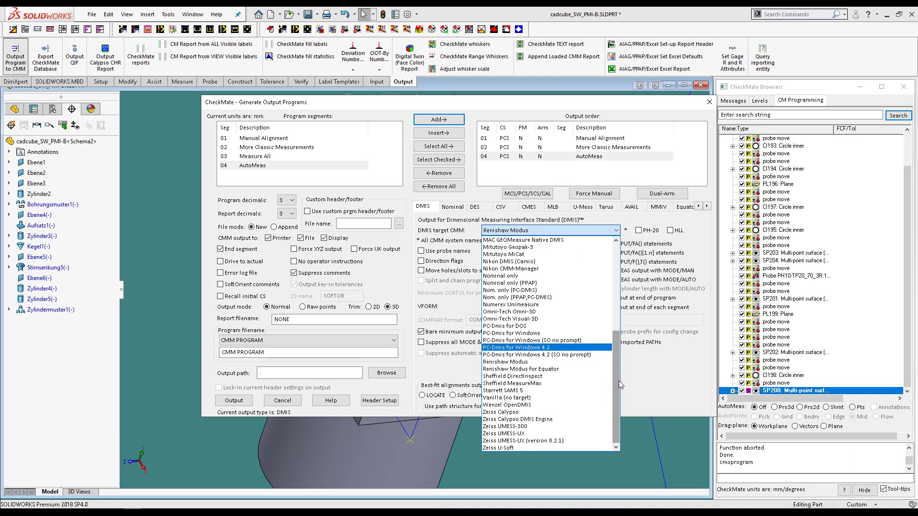
pyautogui.click(543, 362)
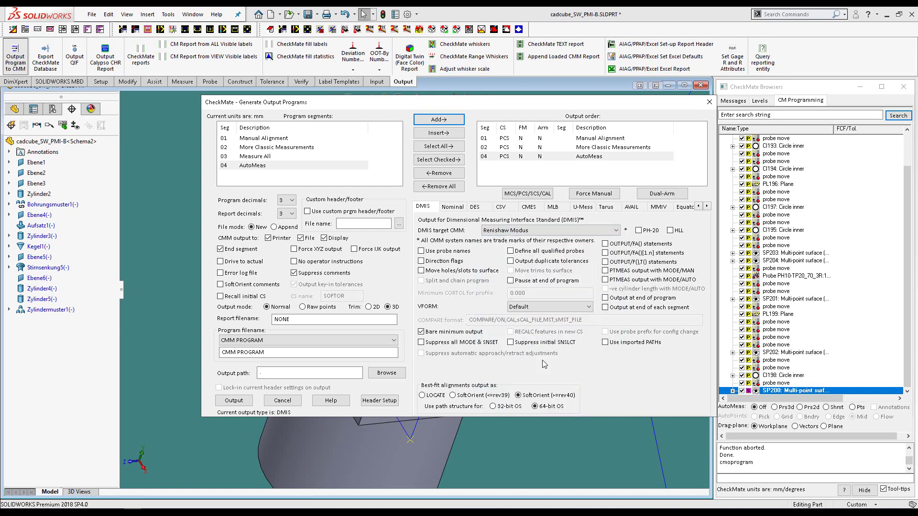
pyautogui.click(233, 401)
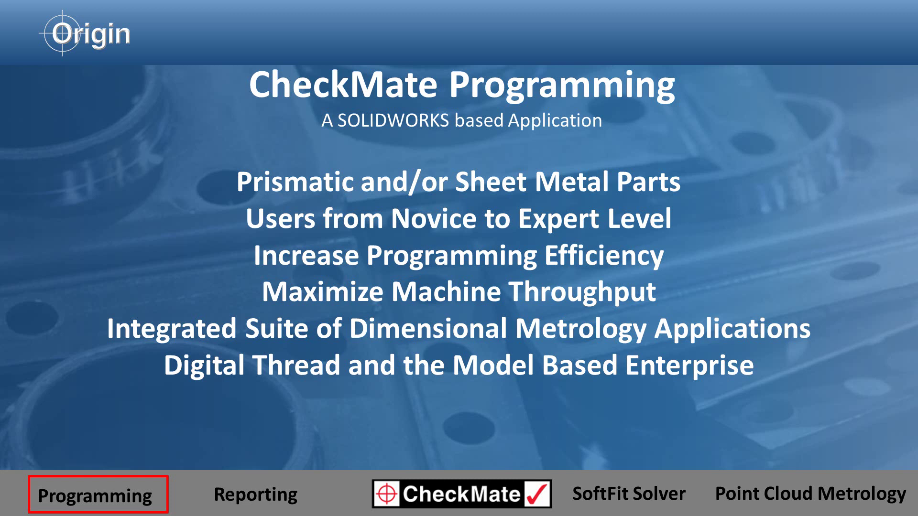